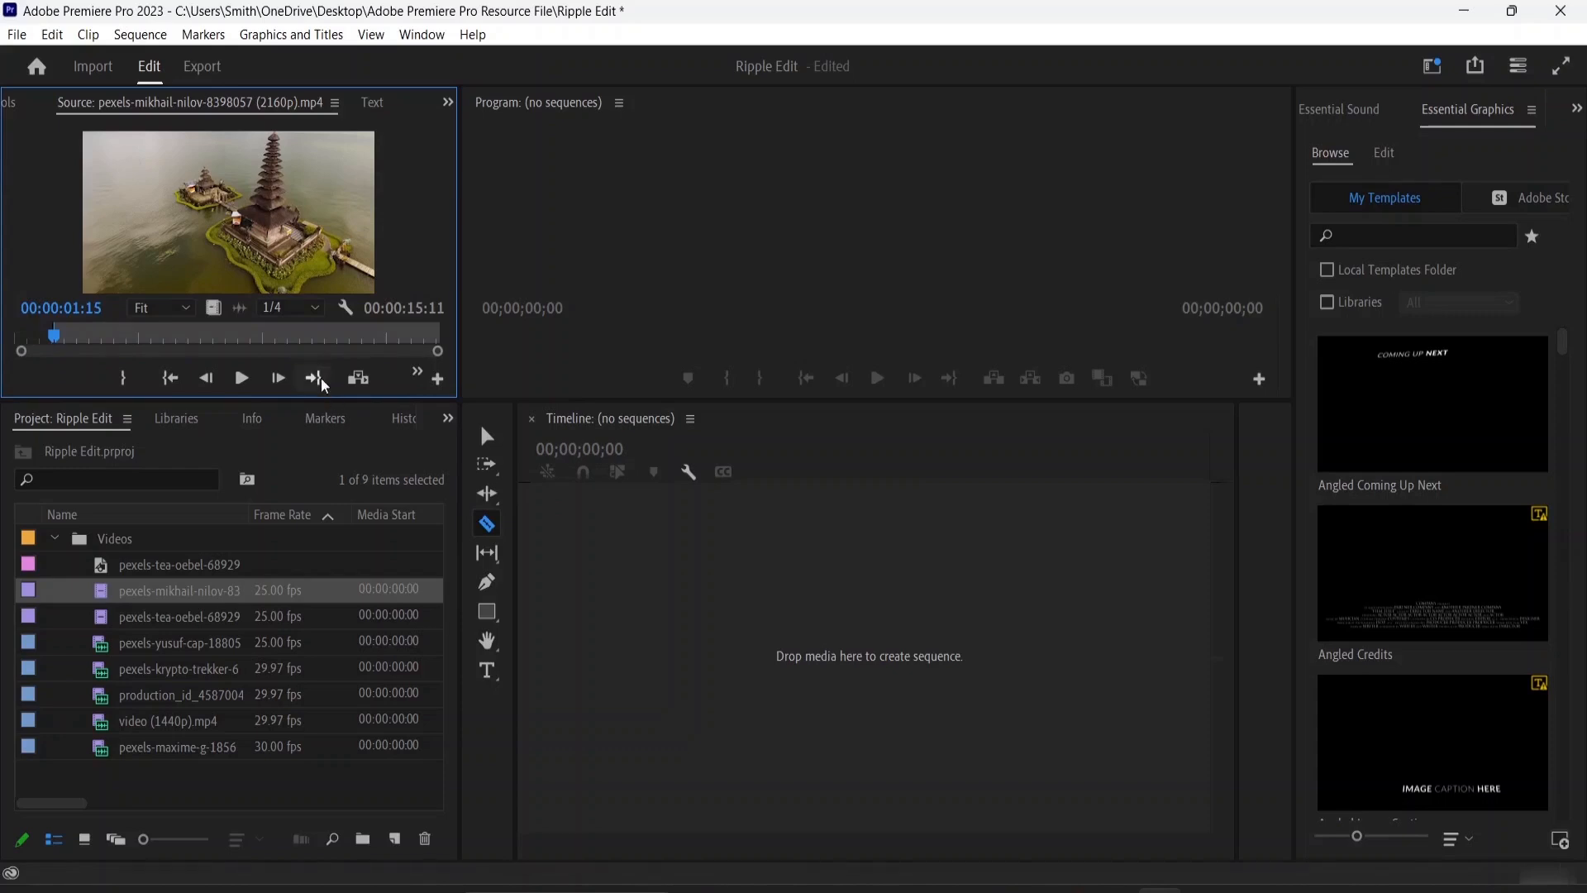
Mark the loaded temple clip's Out point at 00:00:10:22 and place only its video on the empty timeline as a new sequence
left_click(241, 377)
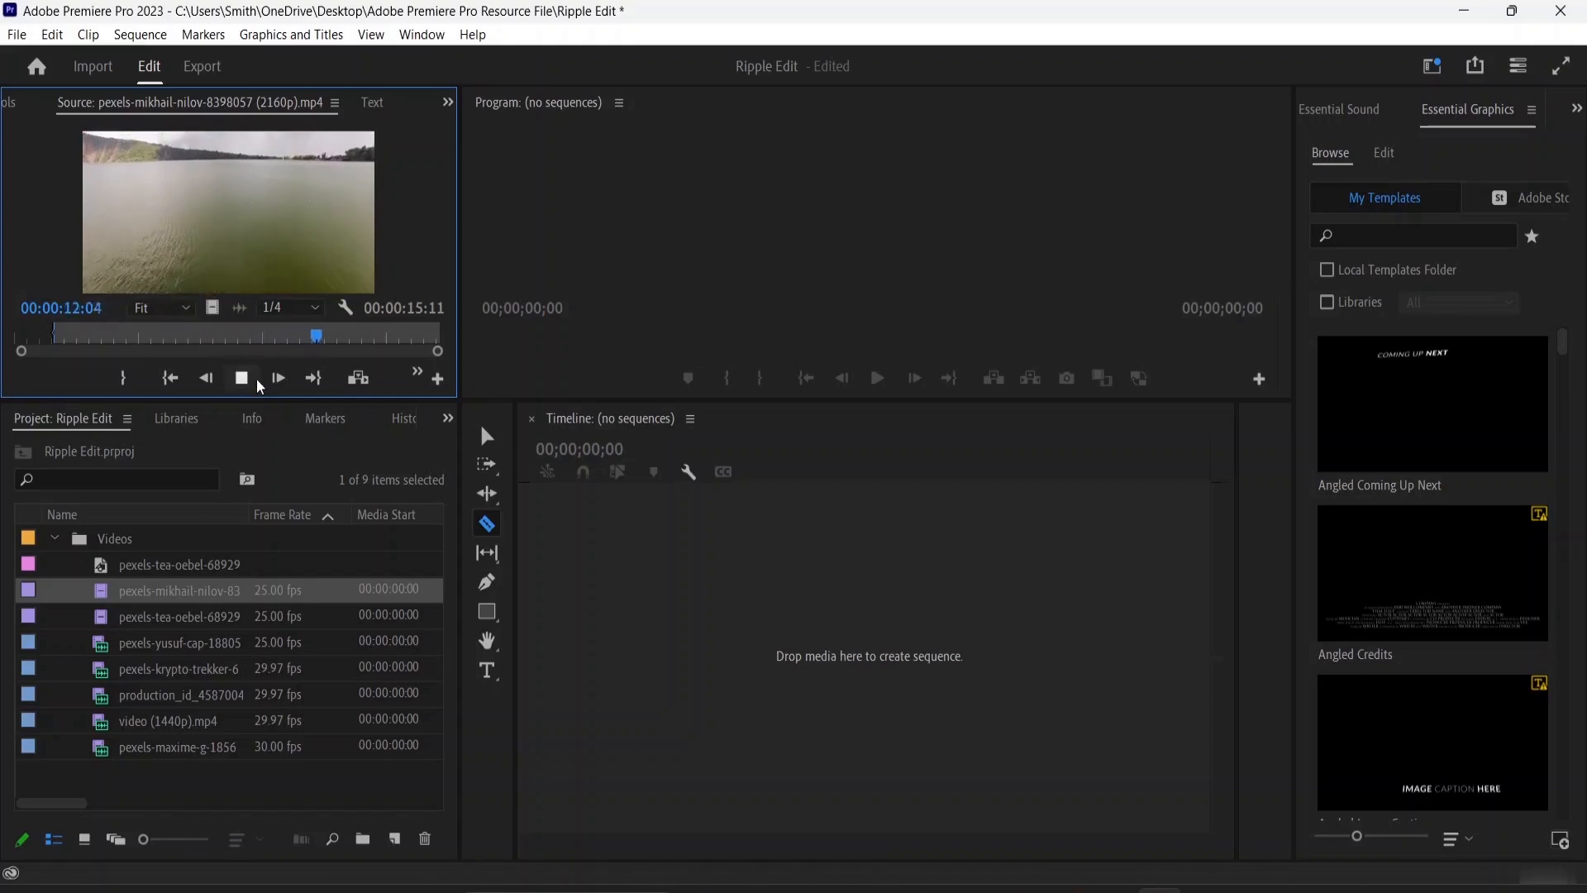
left_click(242, 378)
left_click_drag(318, 340, 284, 338)
left_click(118, 386)
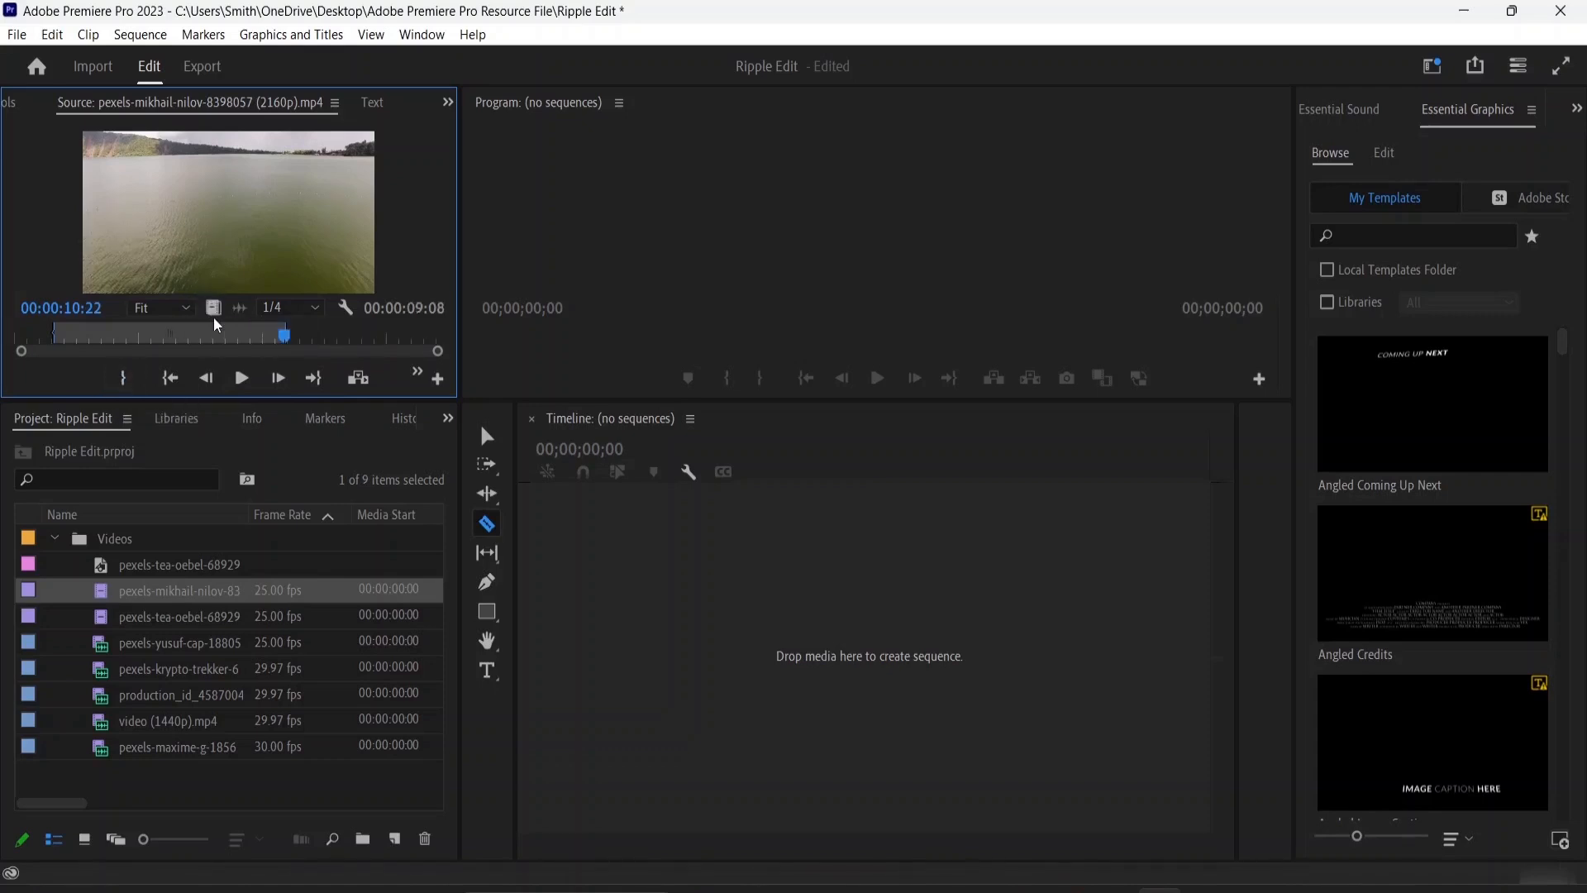
left_click_drag(212, 308, 539, 607)
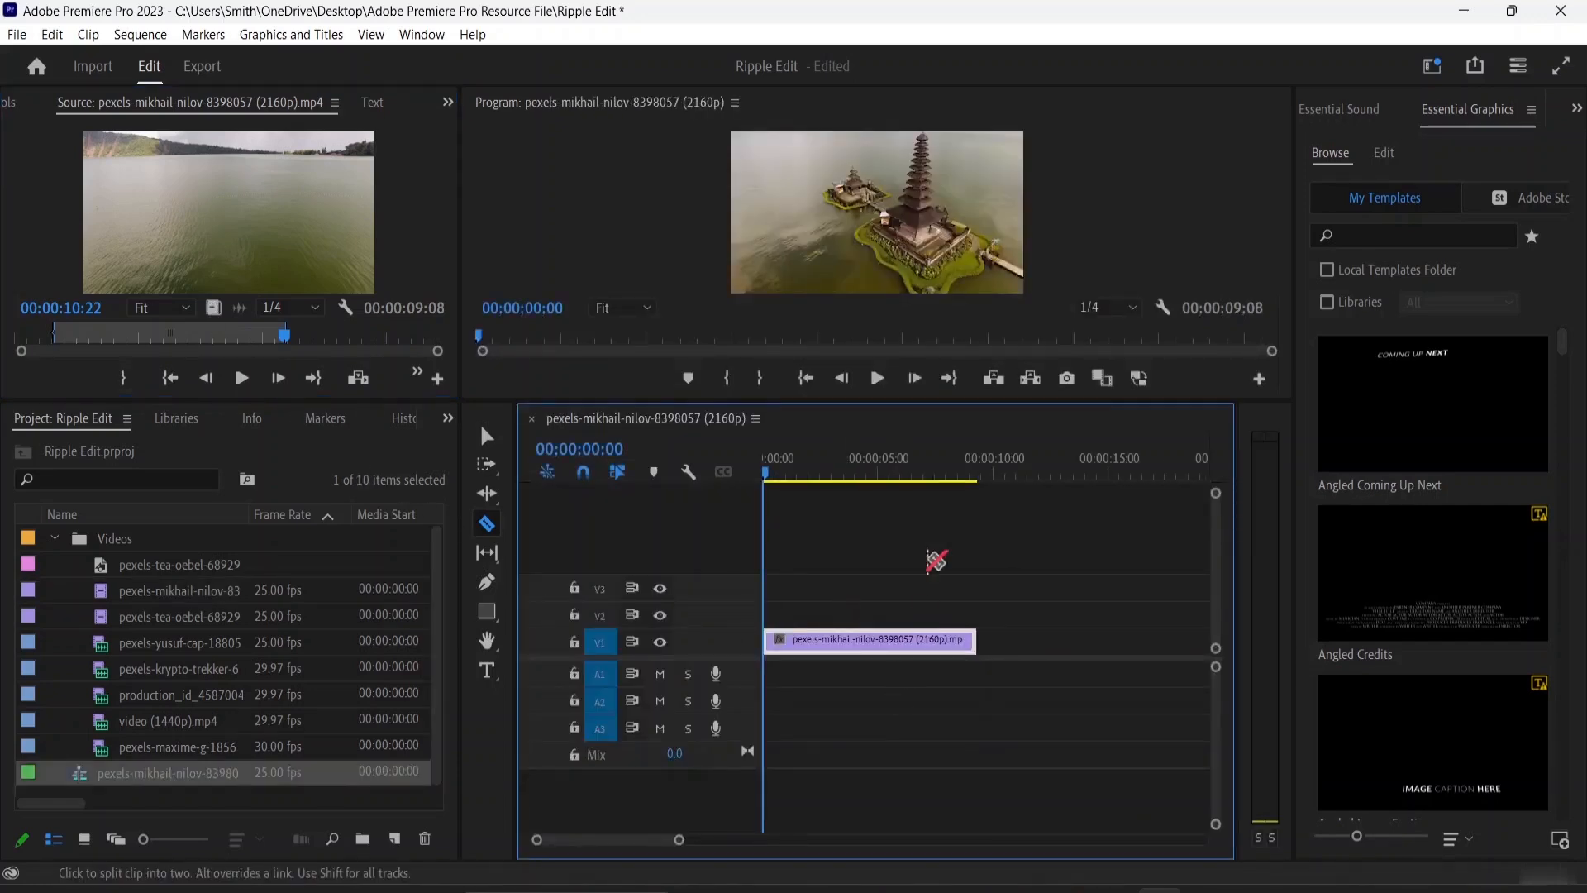
double_click(153, 646)
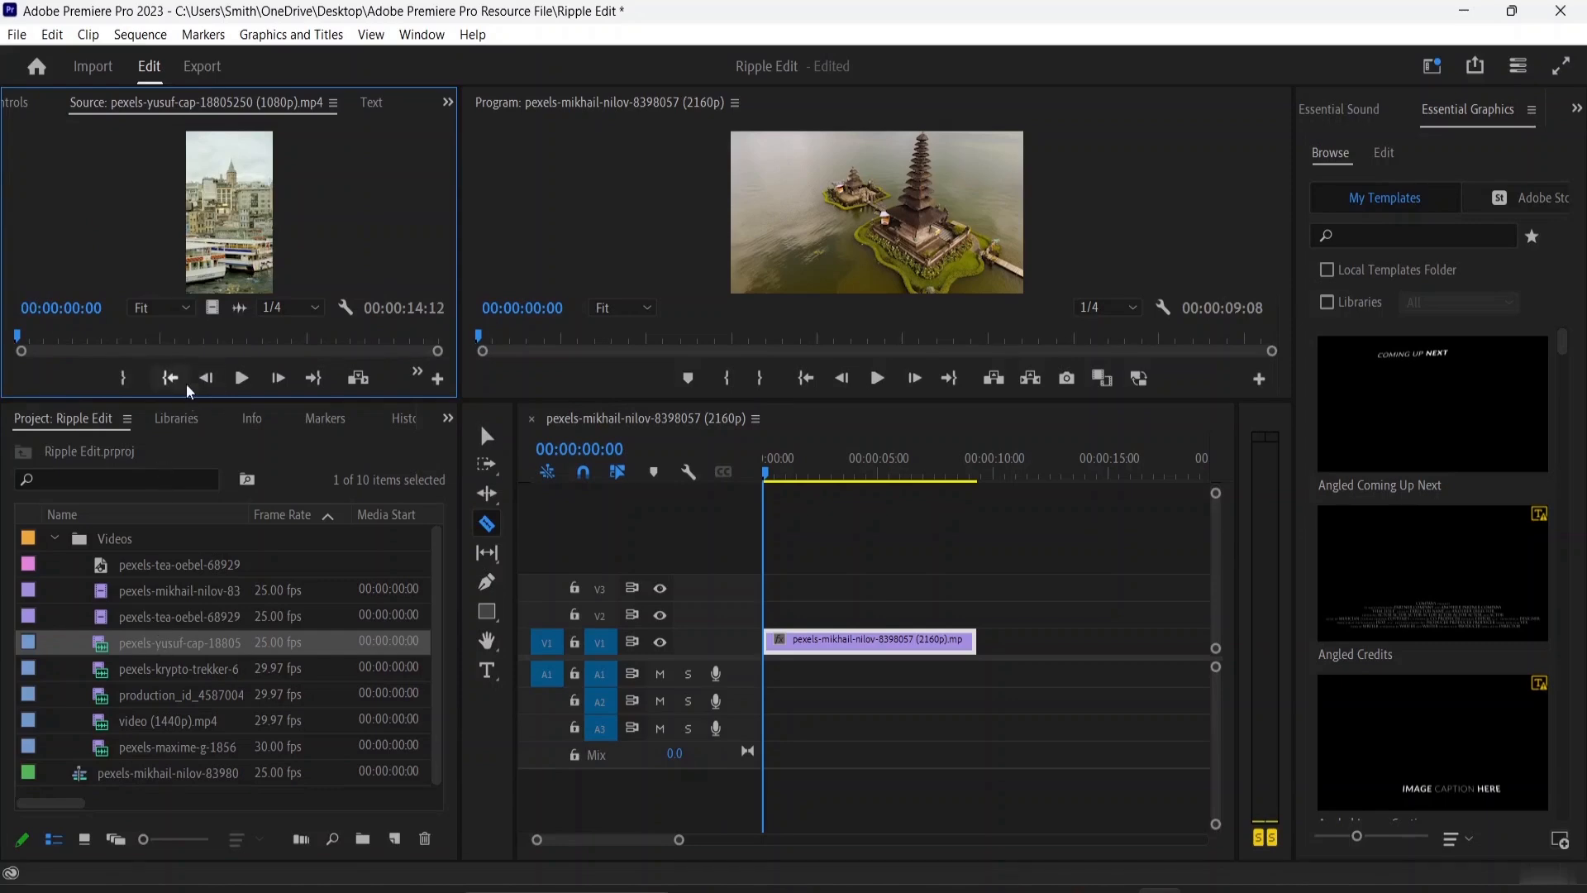
left_click(241, 382)
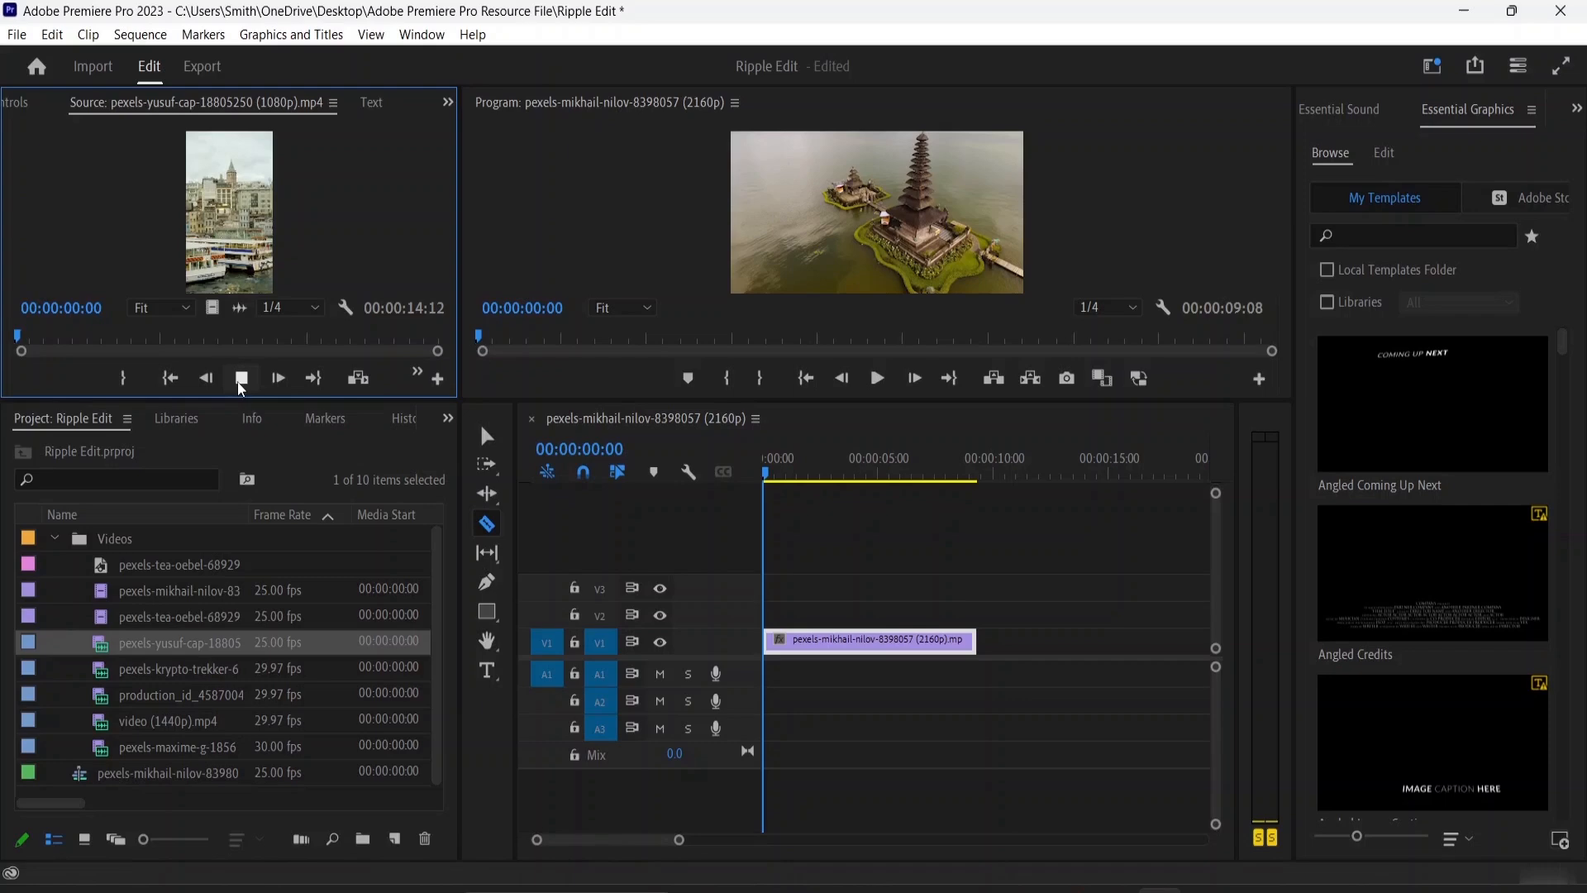
left_click(422, 377)
left_click(423, 378)
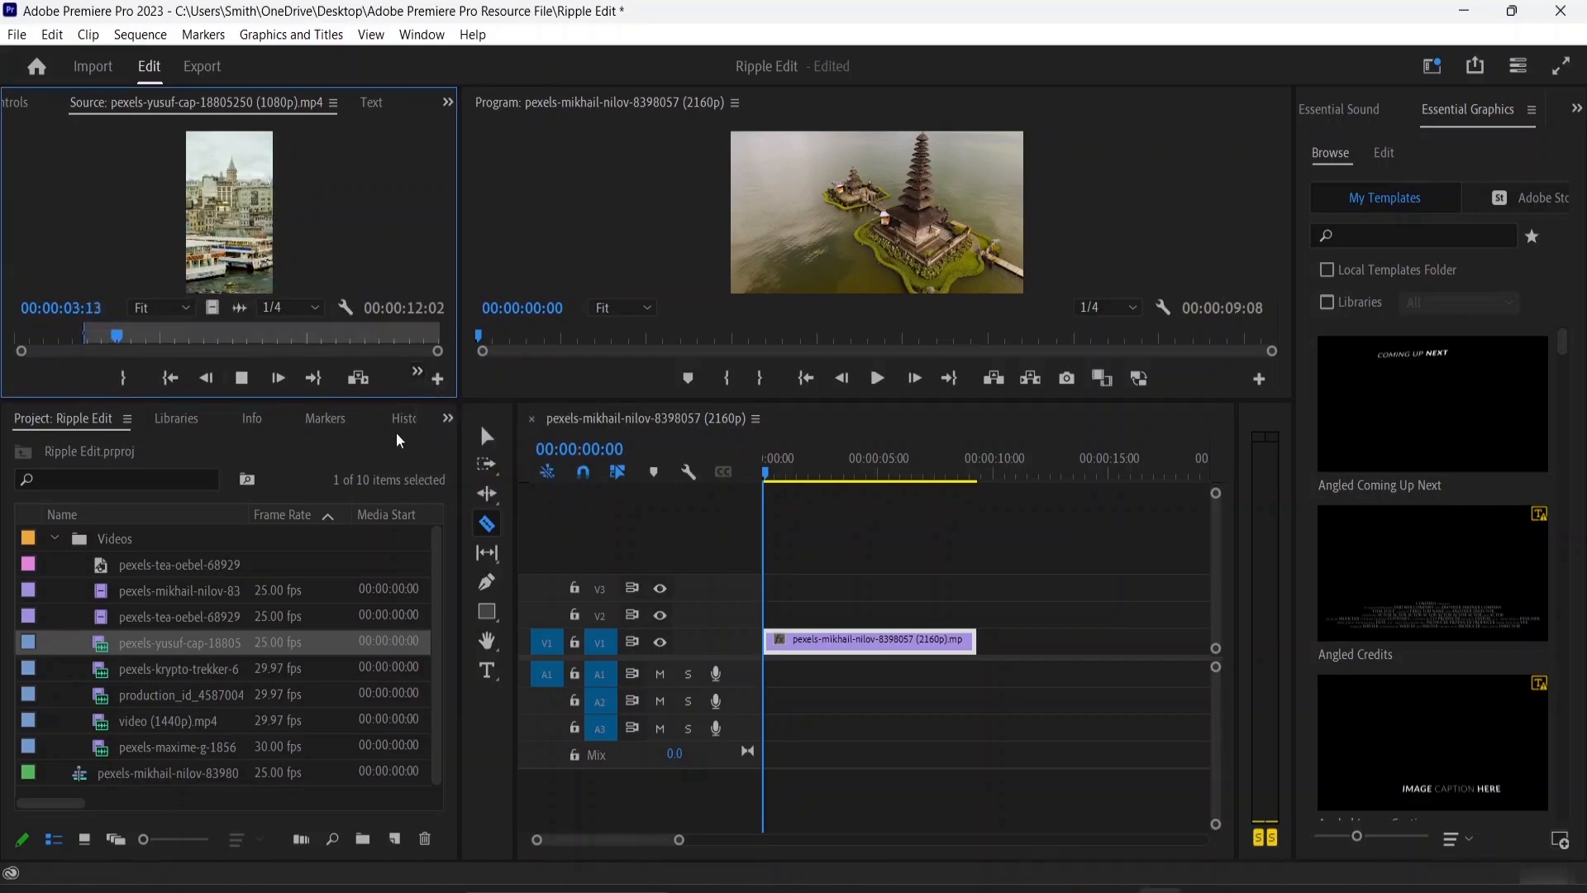
left_click(123, 378)
left_click(240, 382)
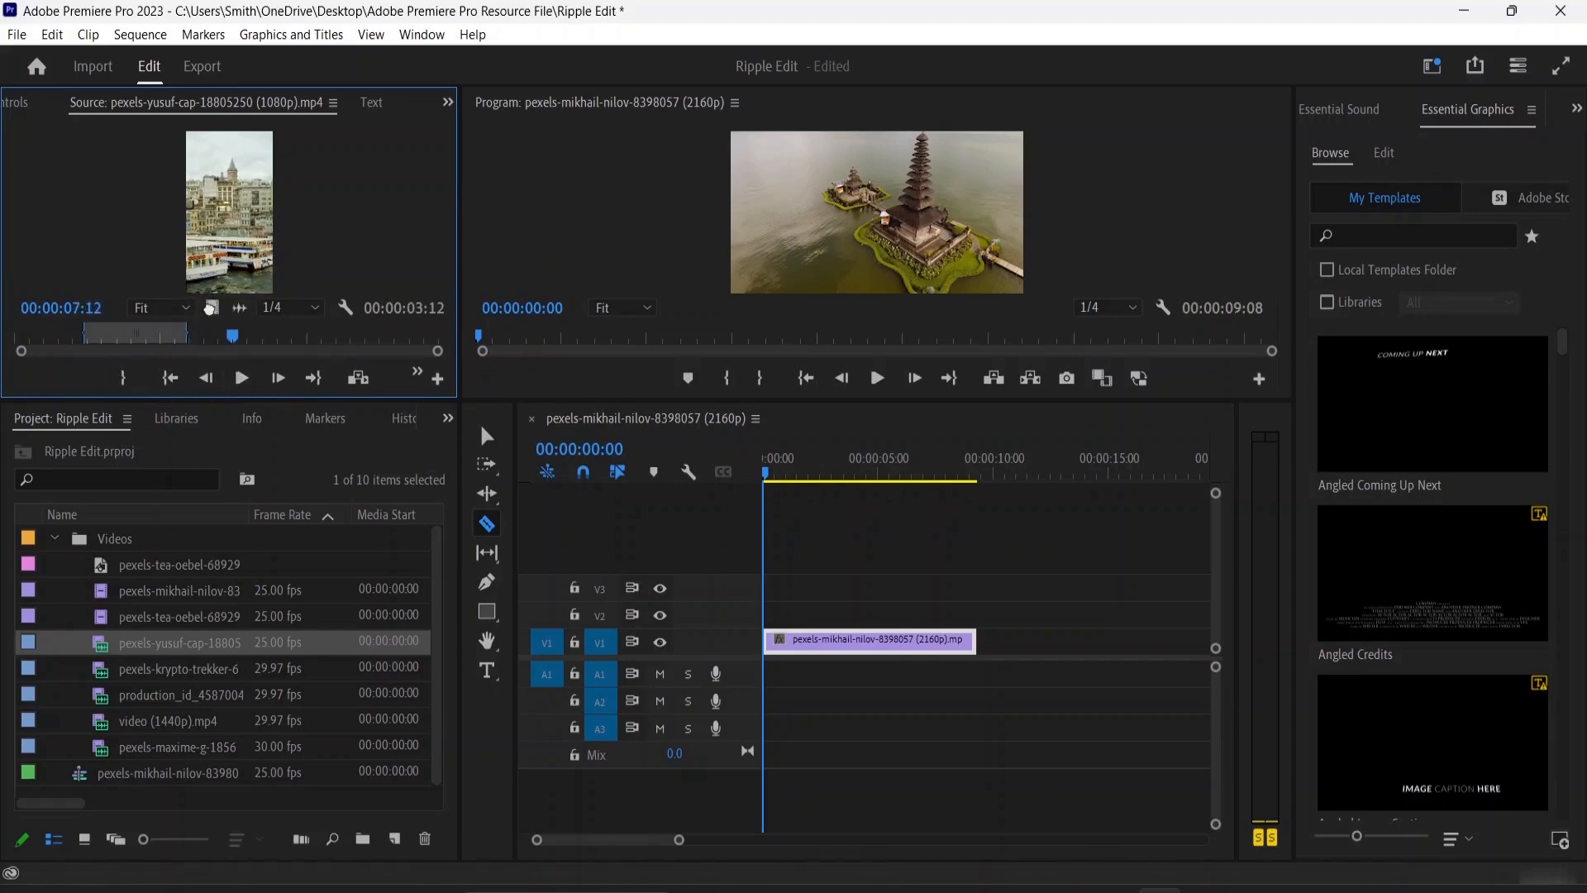
left_click_drag(510, 416, 1003, 611)
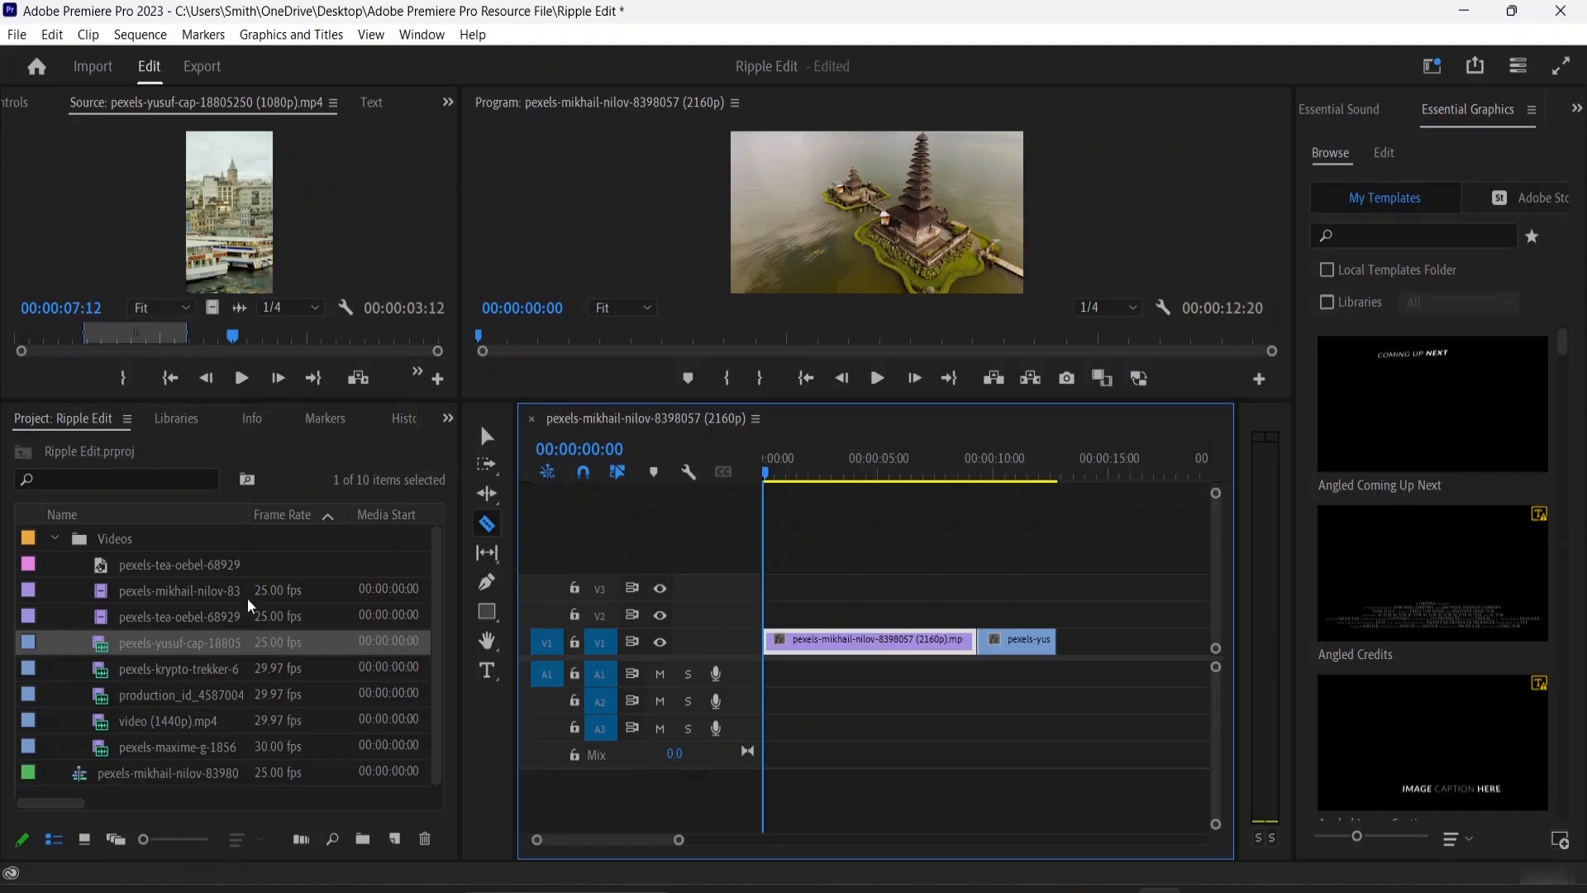
left_click(147, 697)
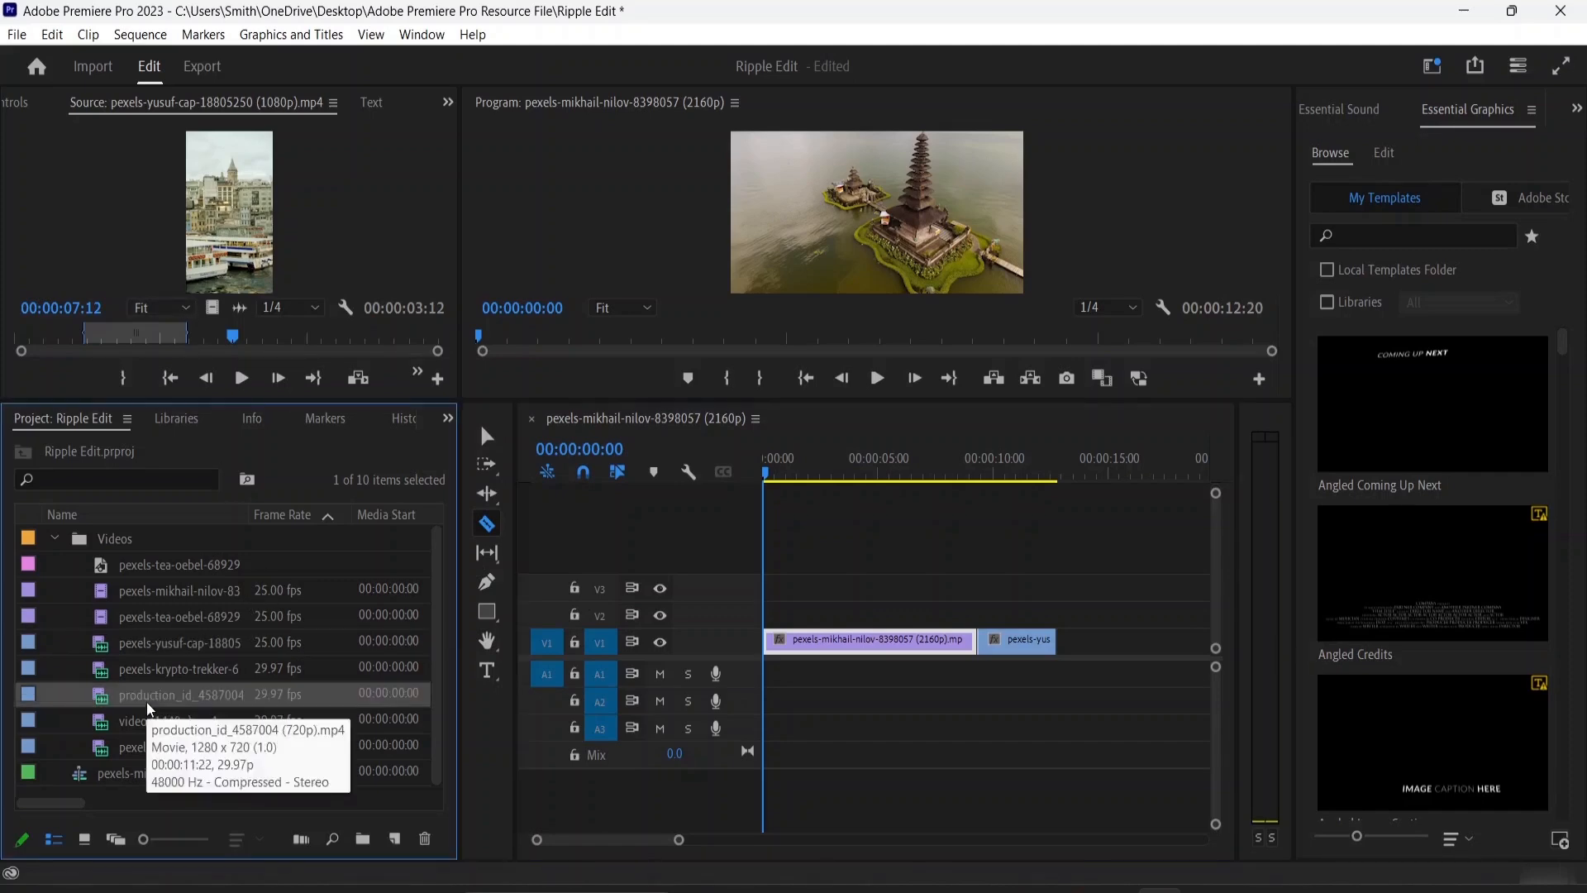
left_click(147, 699)
left_click(273, 712)
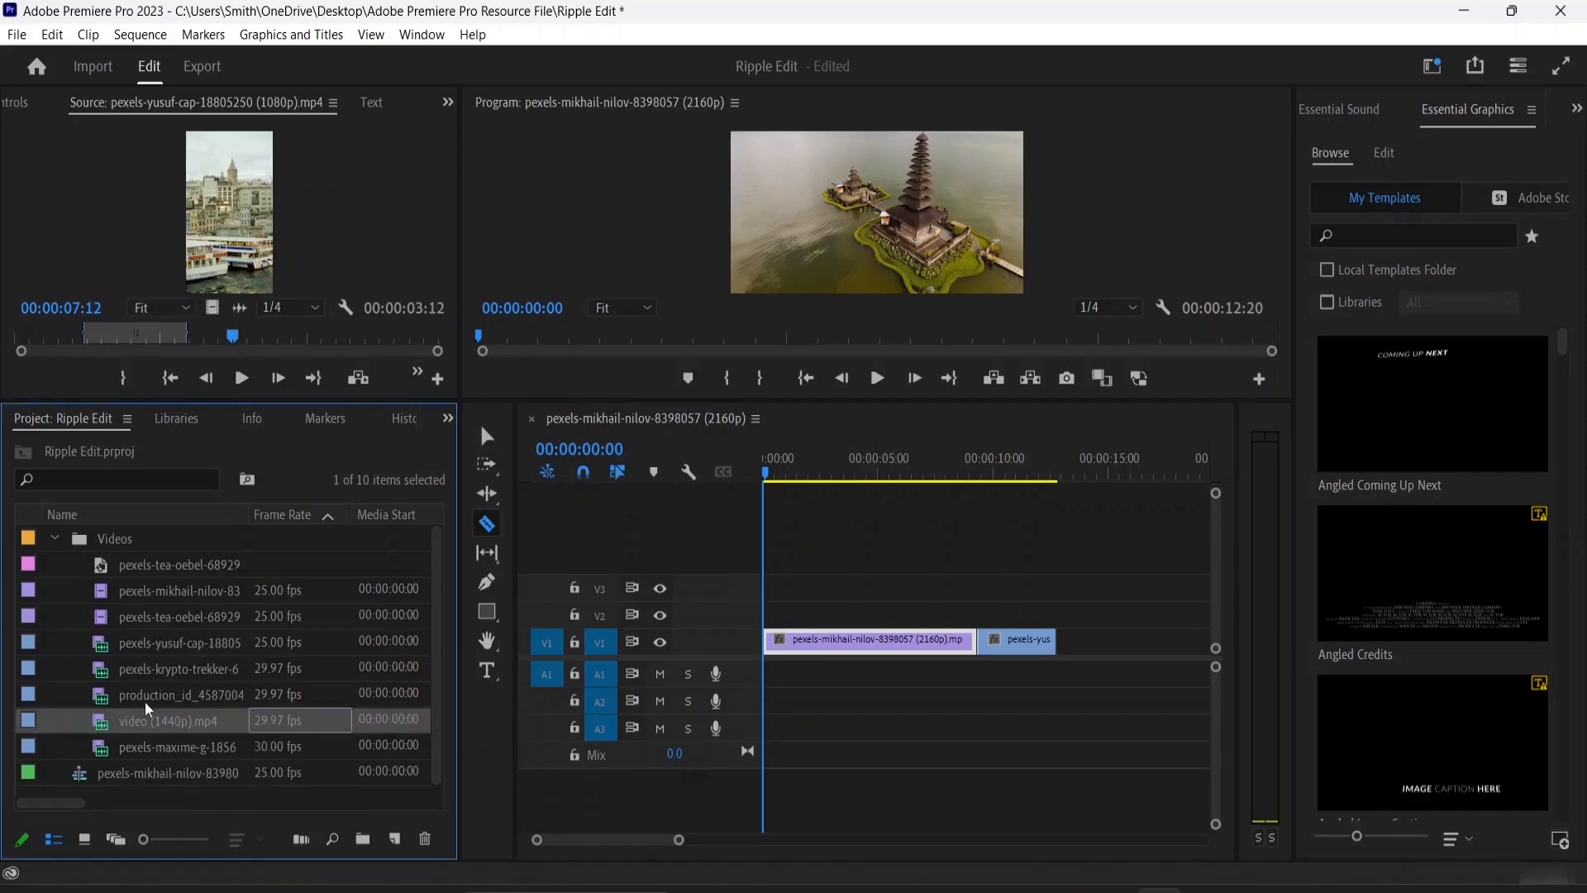
double_click(167, 696)
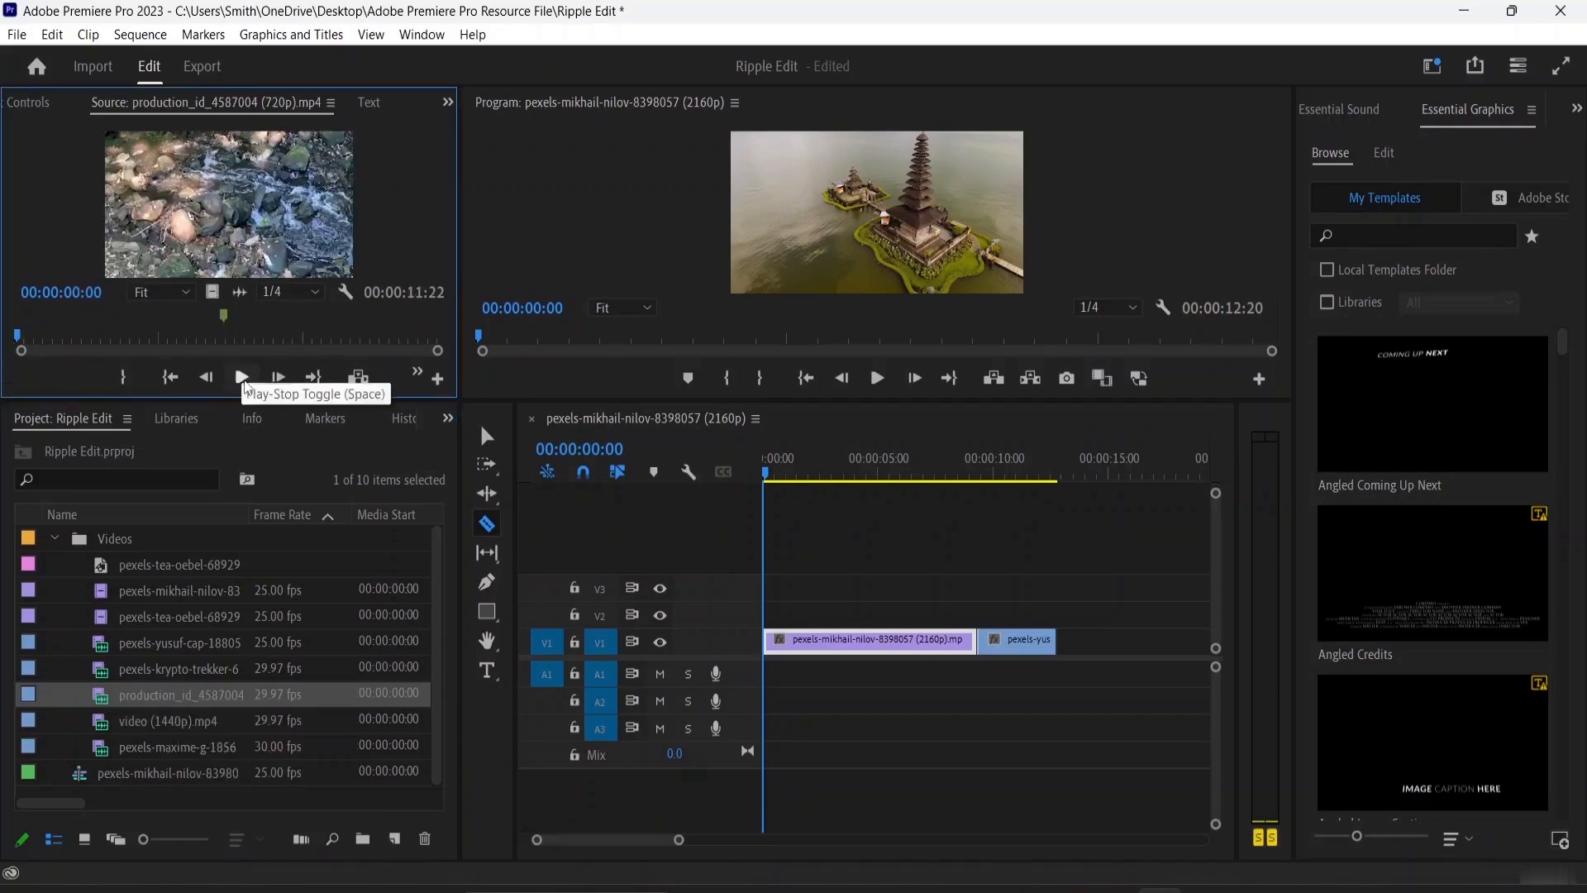
left_click(241, 377)
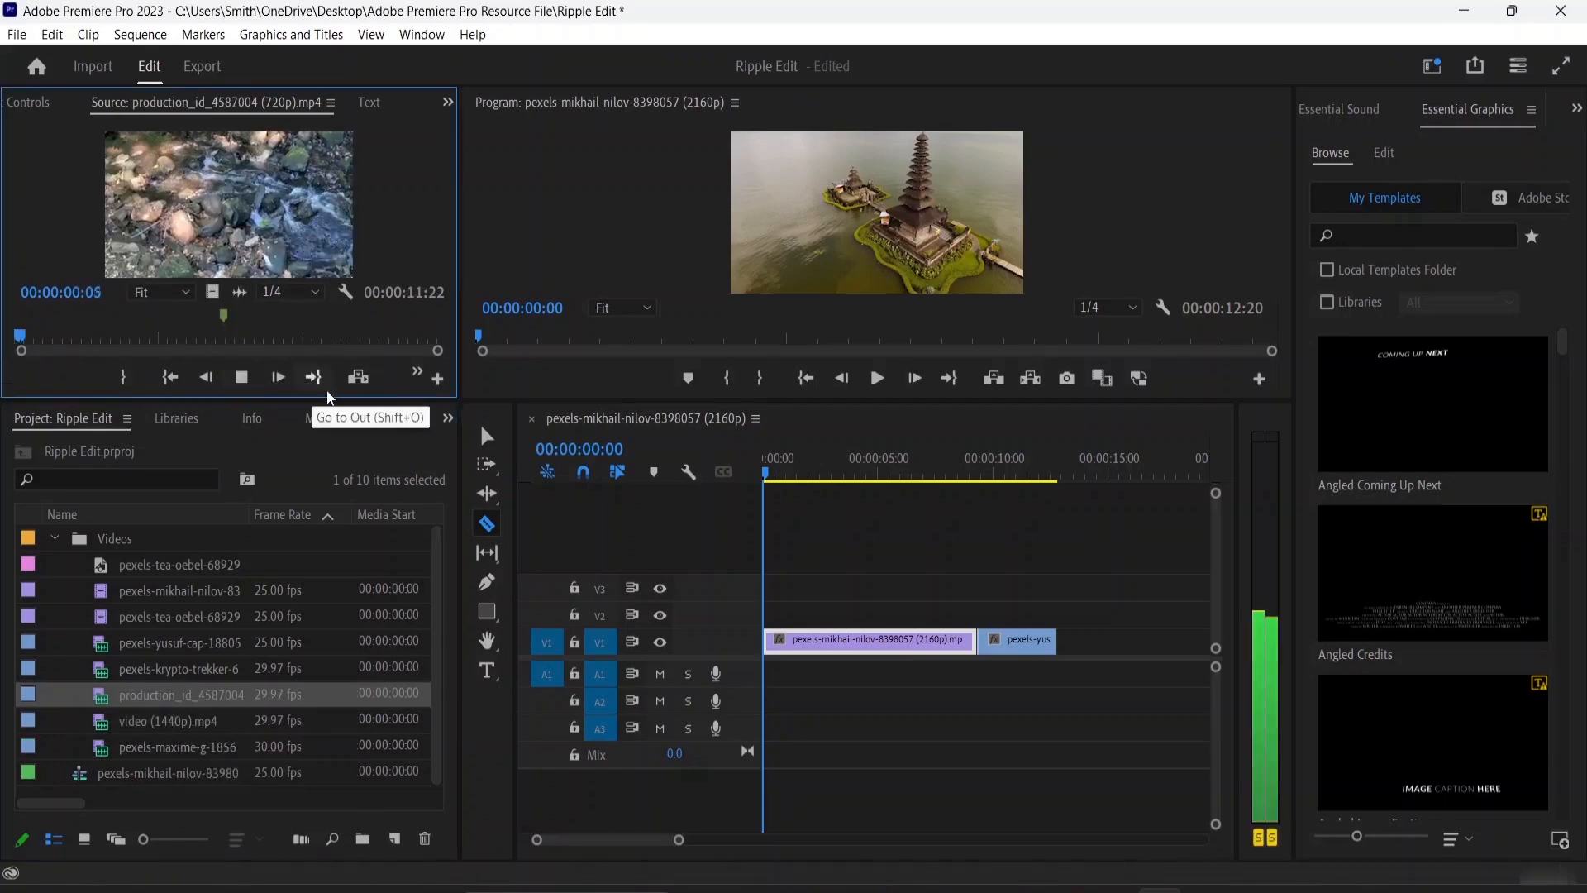
left_click(418, 373)
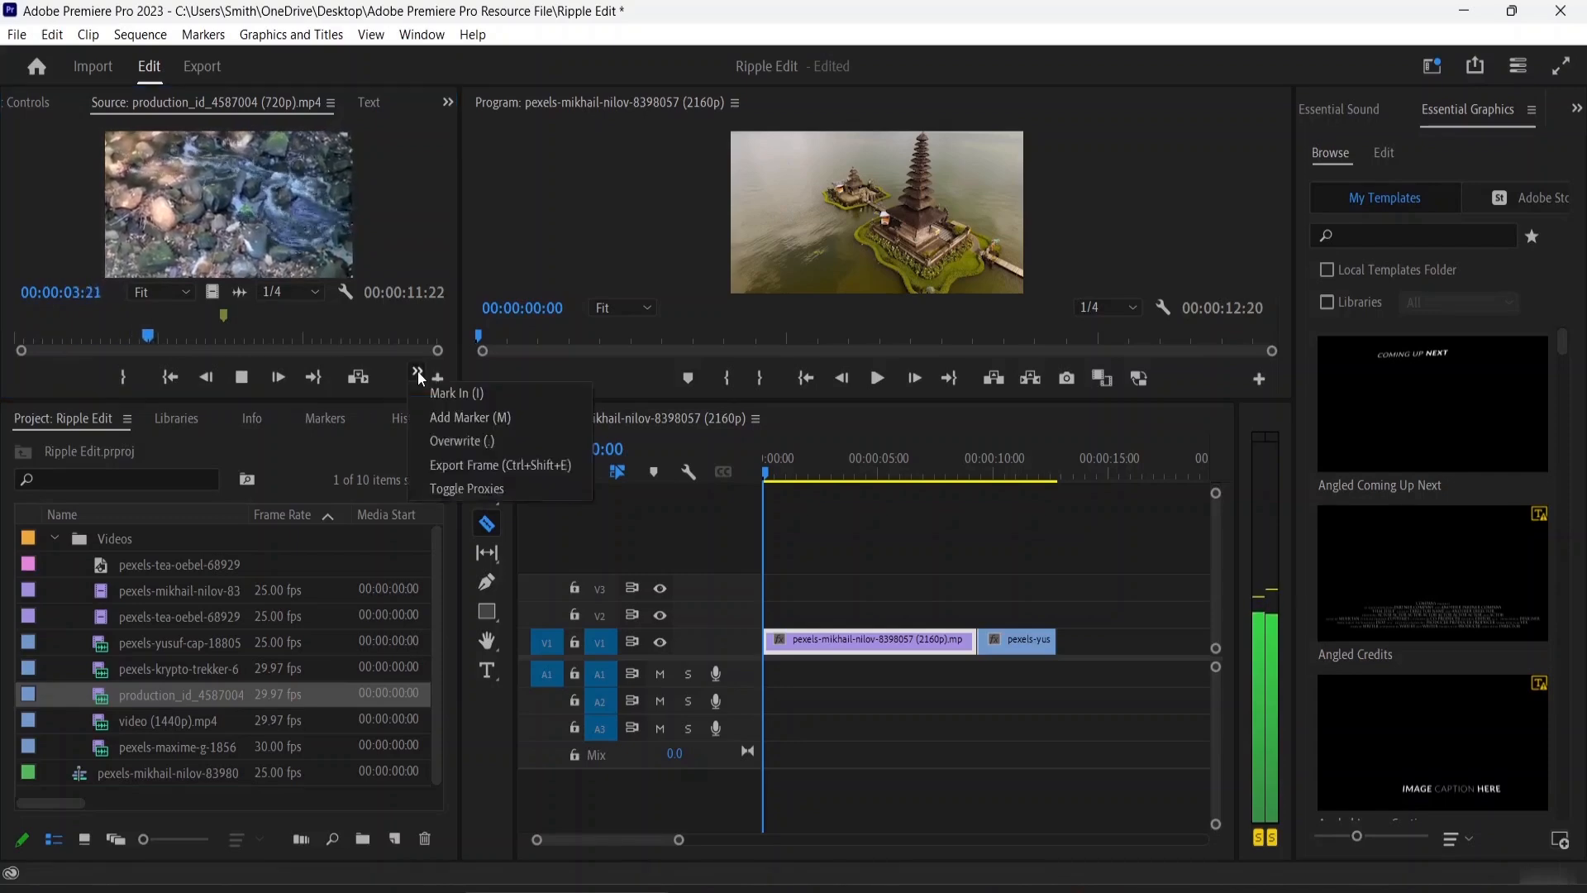
left_click(438, 394)
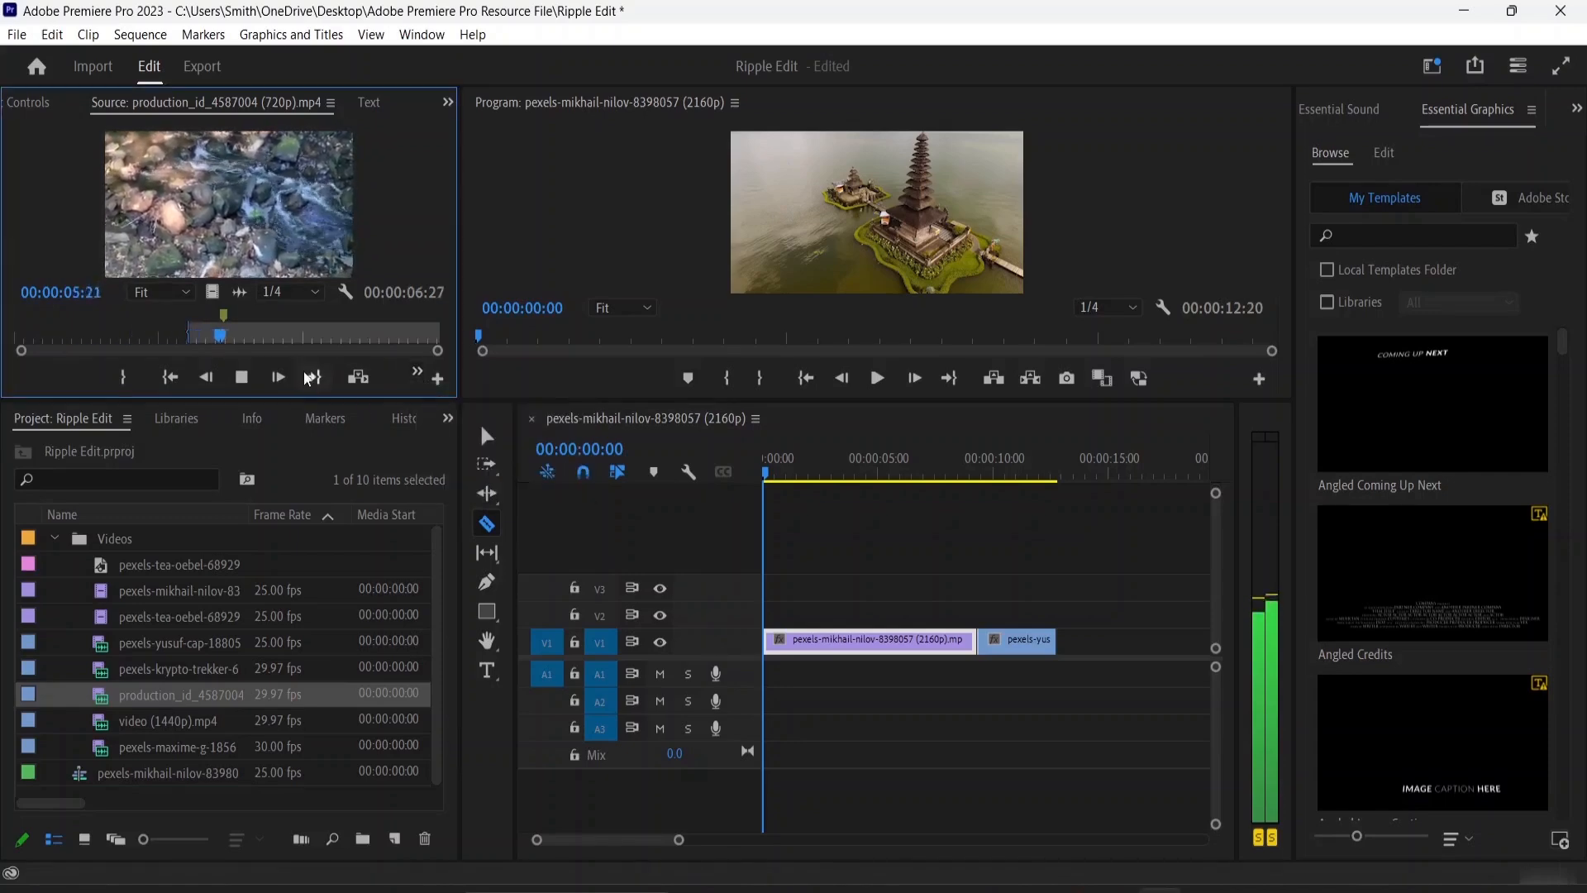
left_click(126, 378)
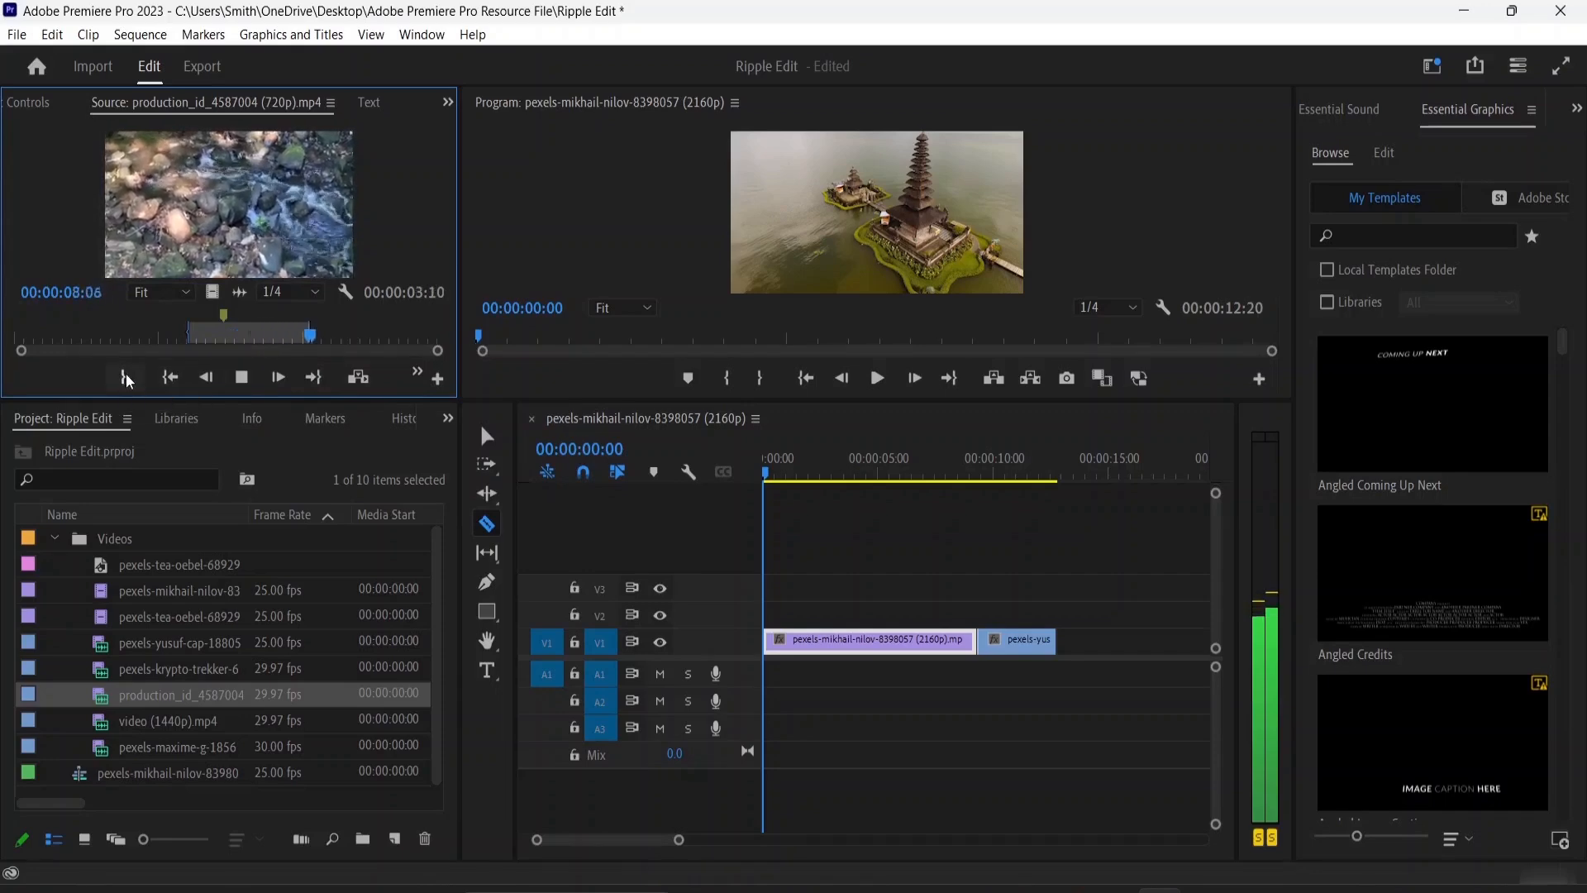
left_click(241, 377)
left_click_drag(213, 293, 1060, 639)
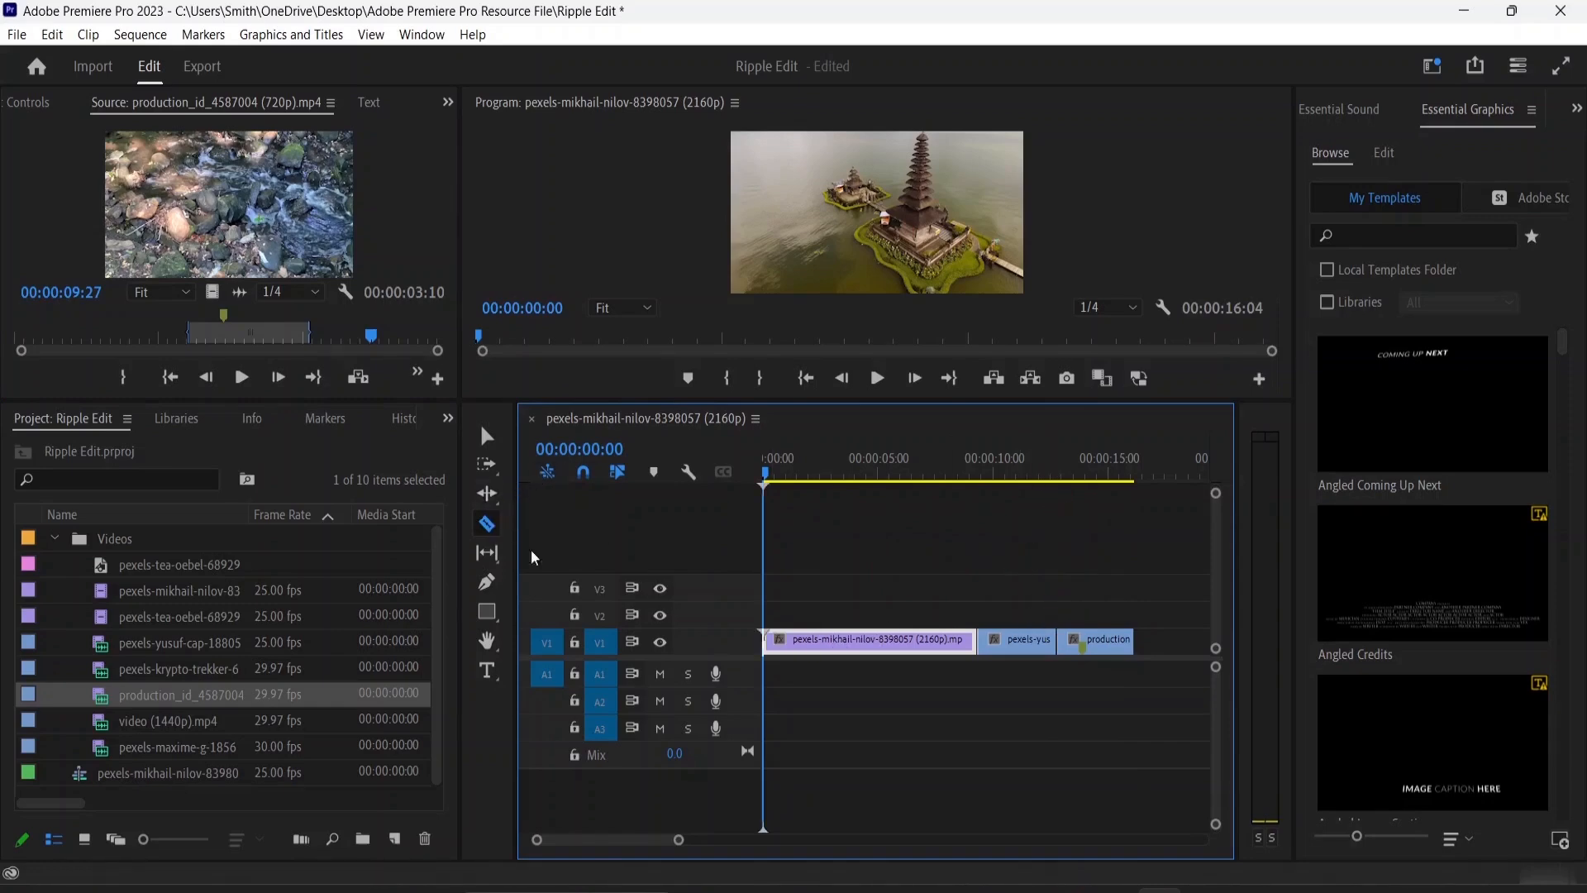
Try shortening the end of the first V1 clip with the Selection tool, and extend it back to the second clip
left_click(488, 494)
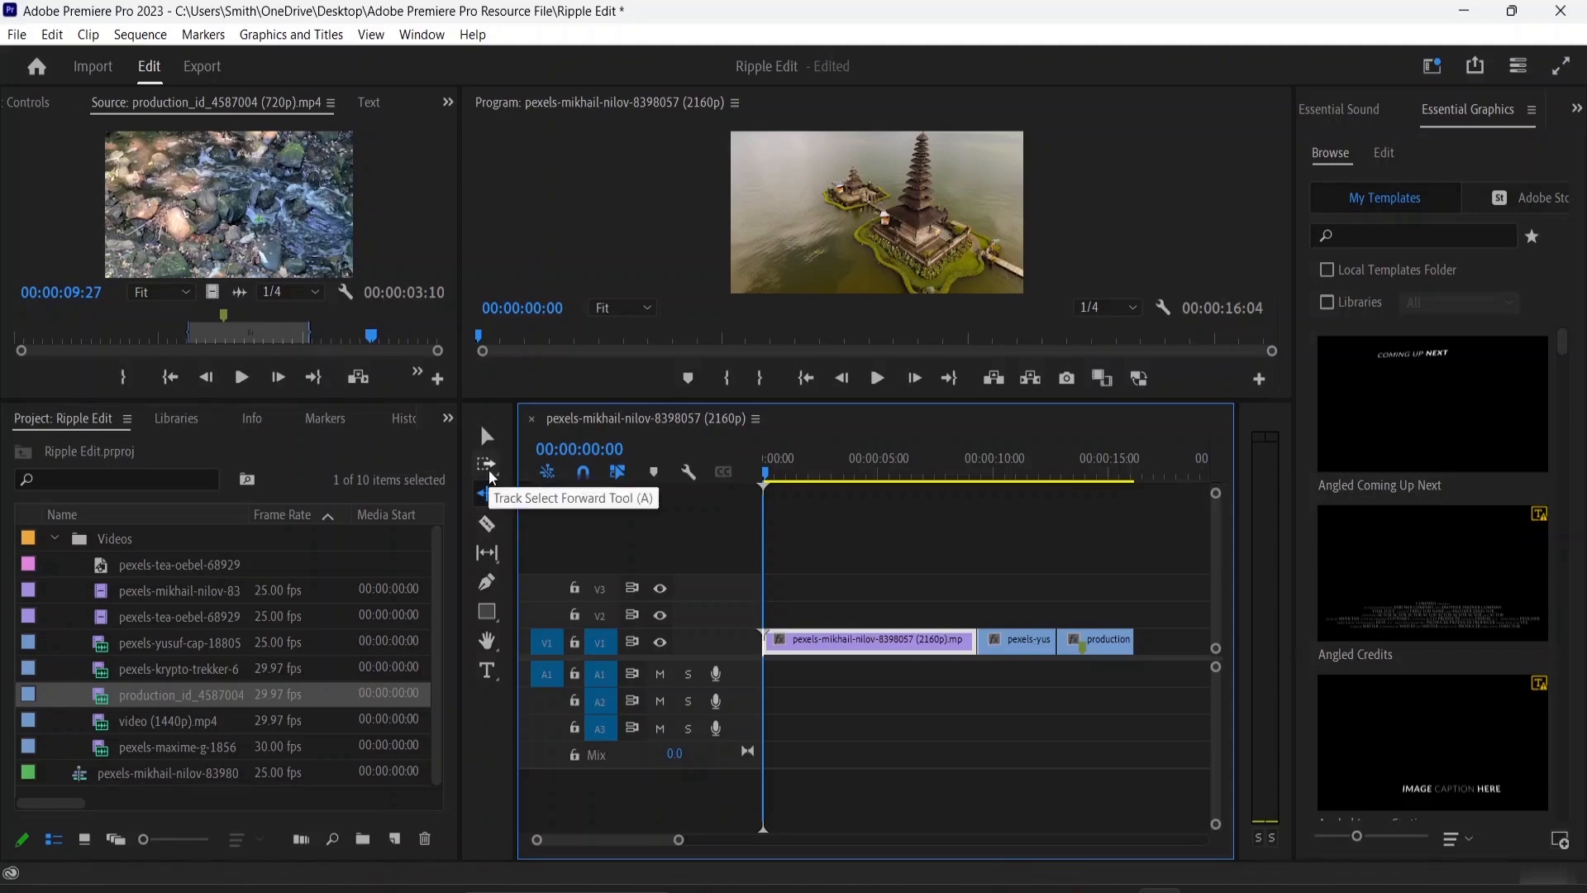
left_click(485, 438)
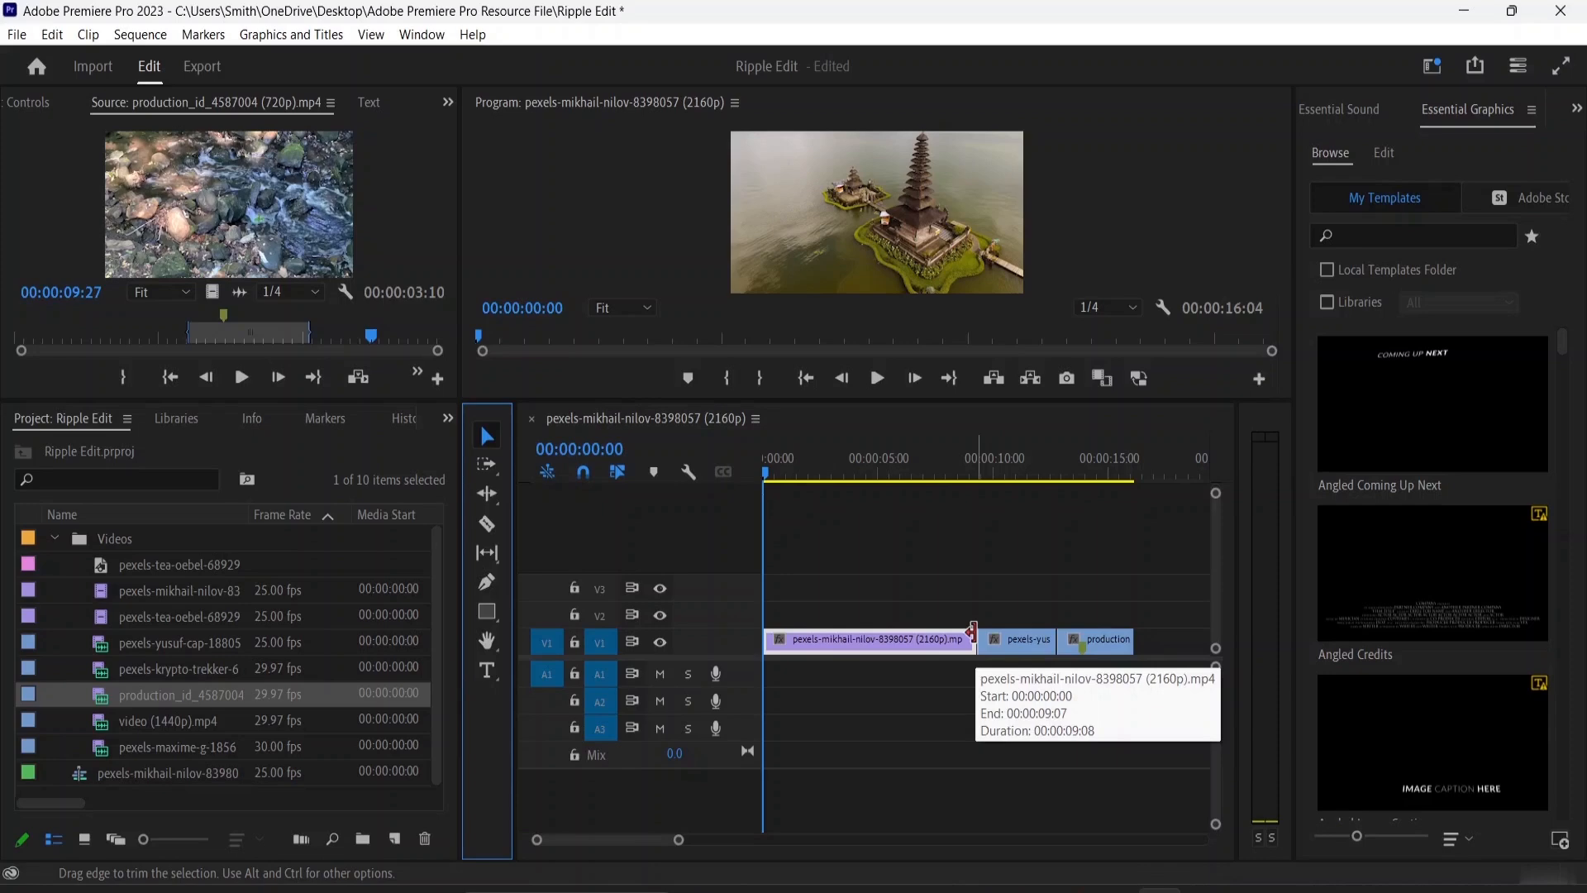
left_click_drag(972, 632, 872, 635)
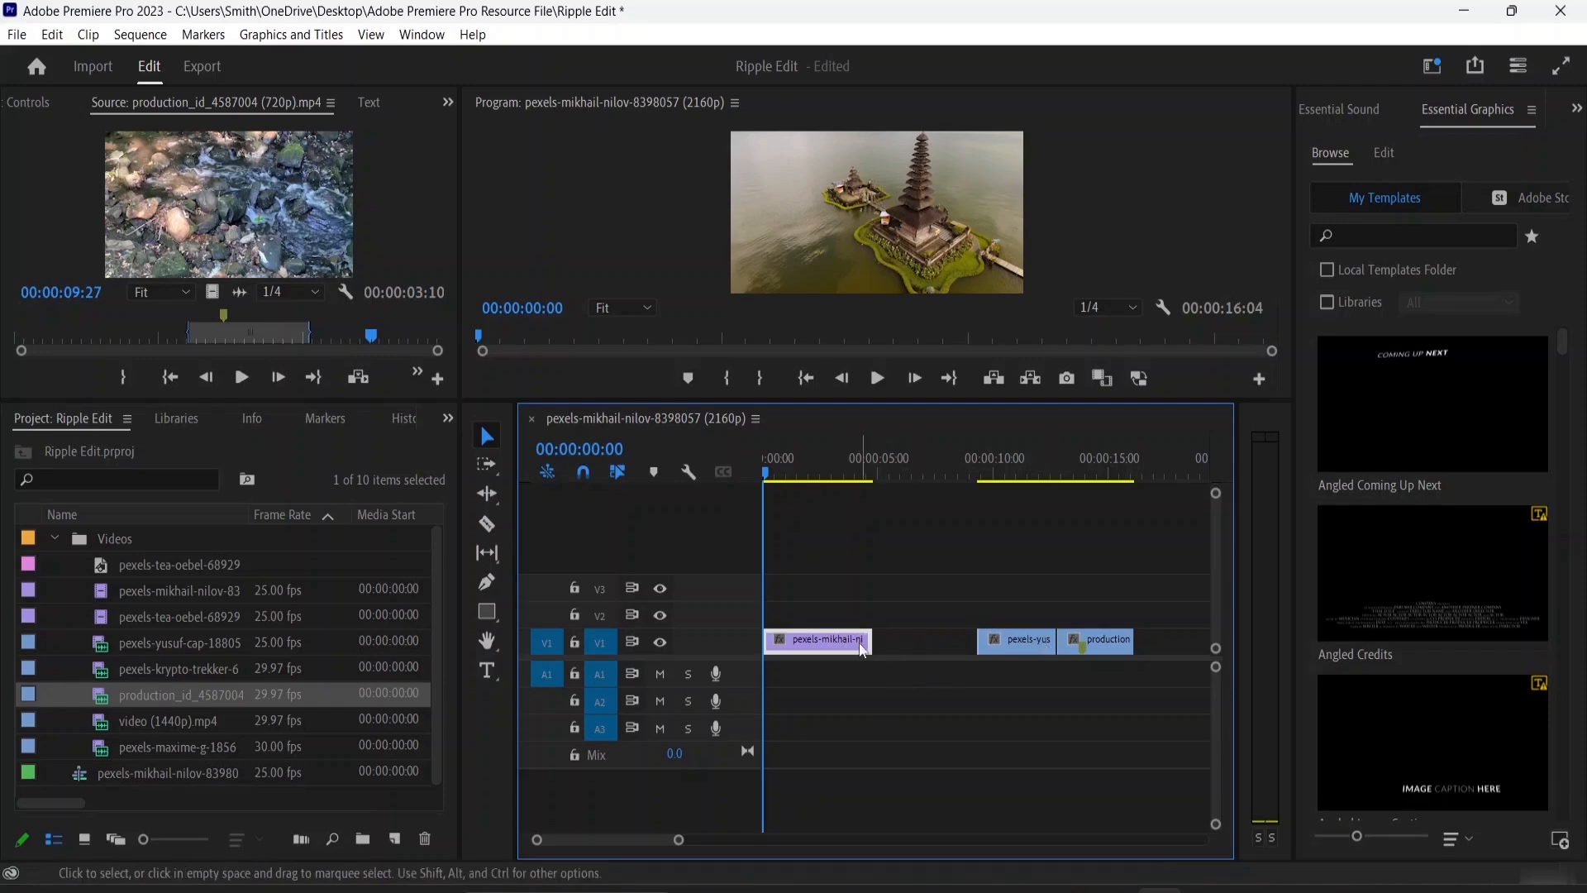
left_click_drag(862, 649, 976, 639)
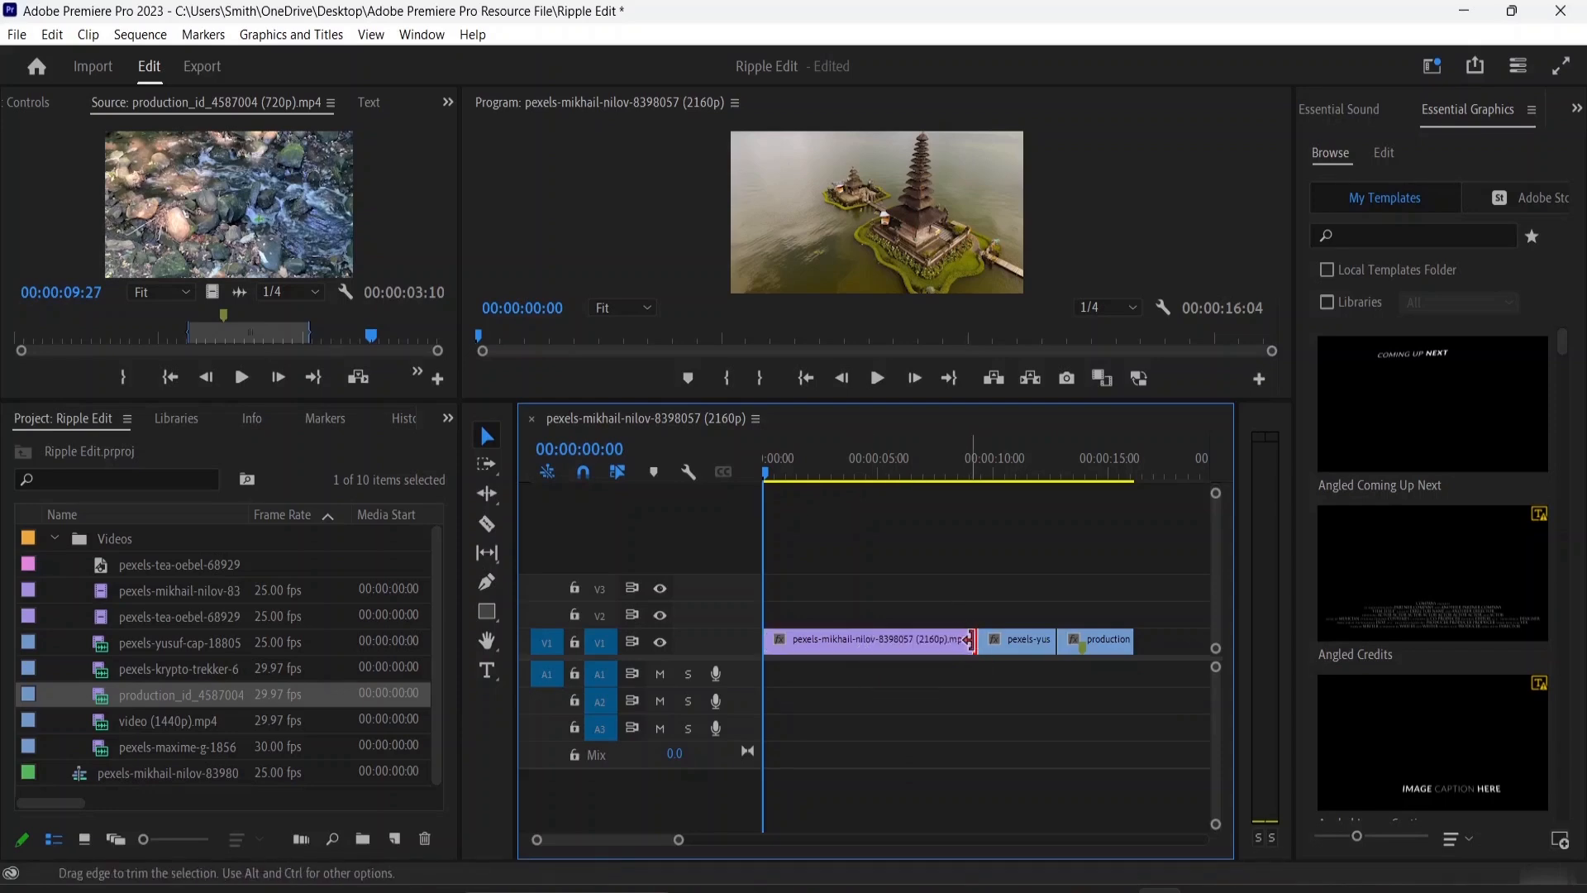
Shorten the first V1 clip from its end with the Selection tool and move the two following clips together to close the gap
double_click(971, 643)
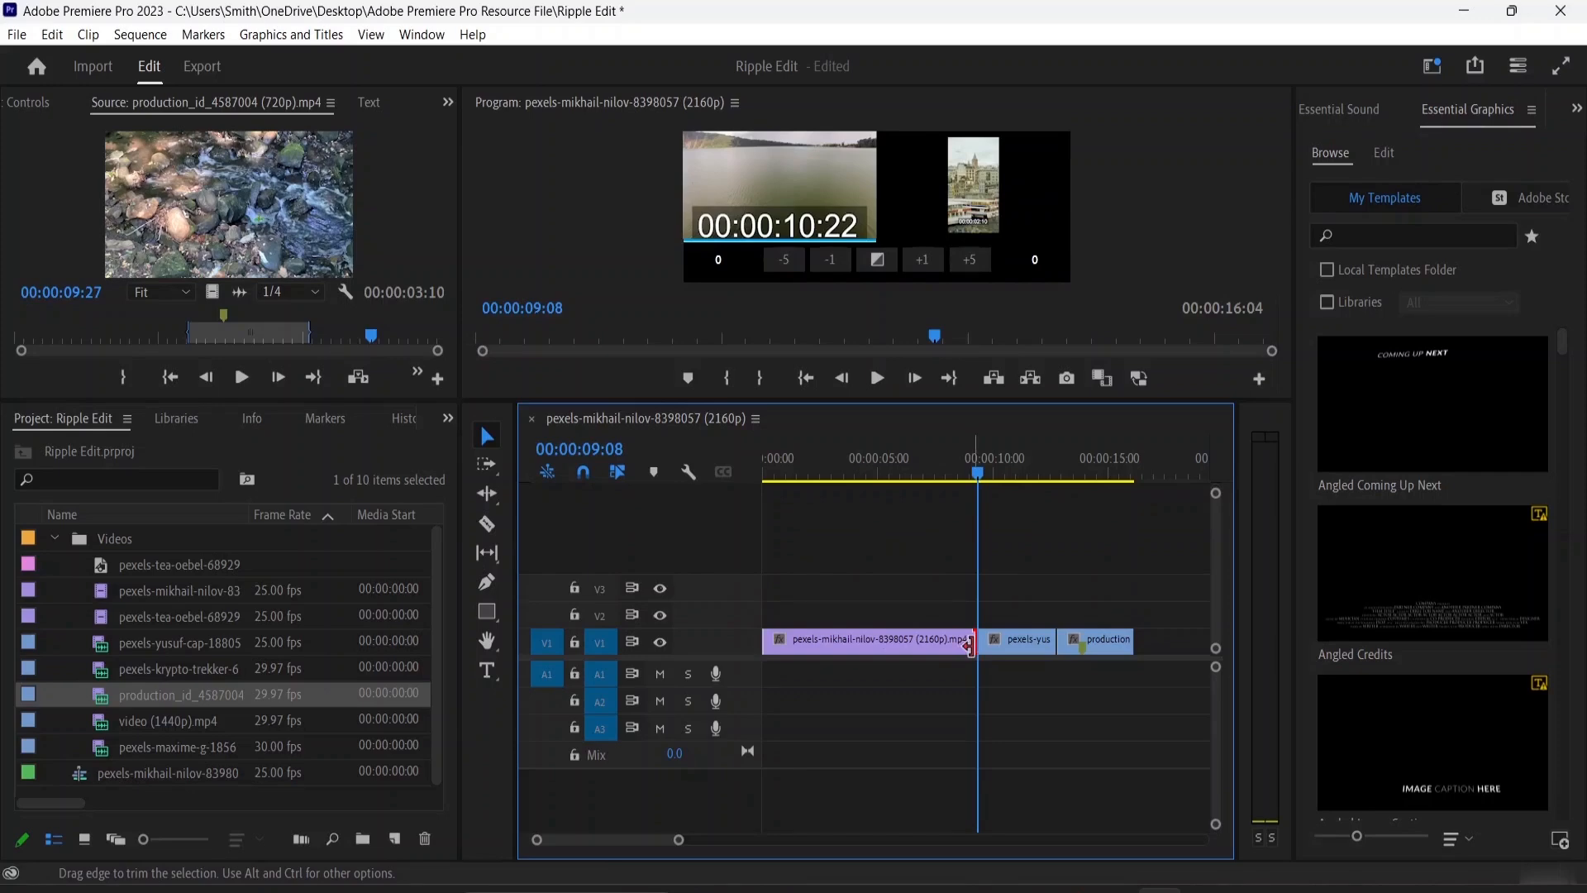
left_click_drag(976, 643, 890, 643)
left_click_drag(840, 403, 840, 539)
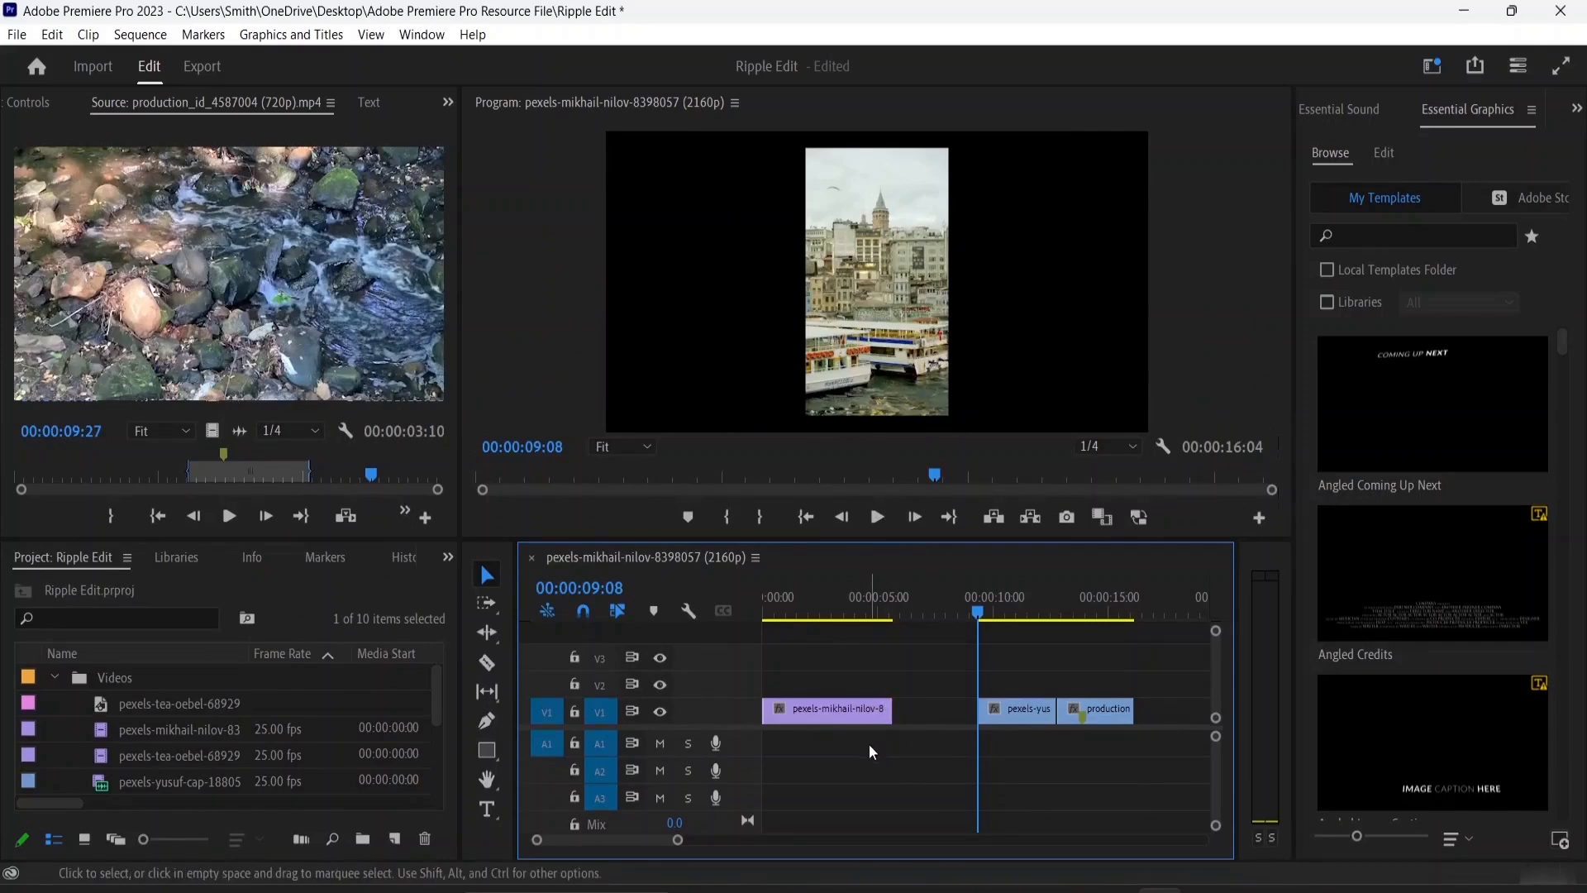
left_click_drag(958, 673, 1158, 761)
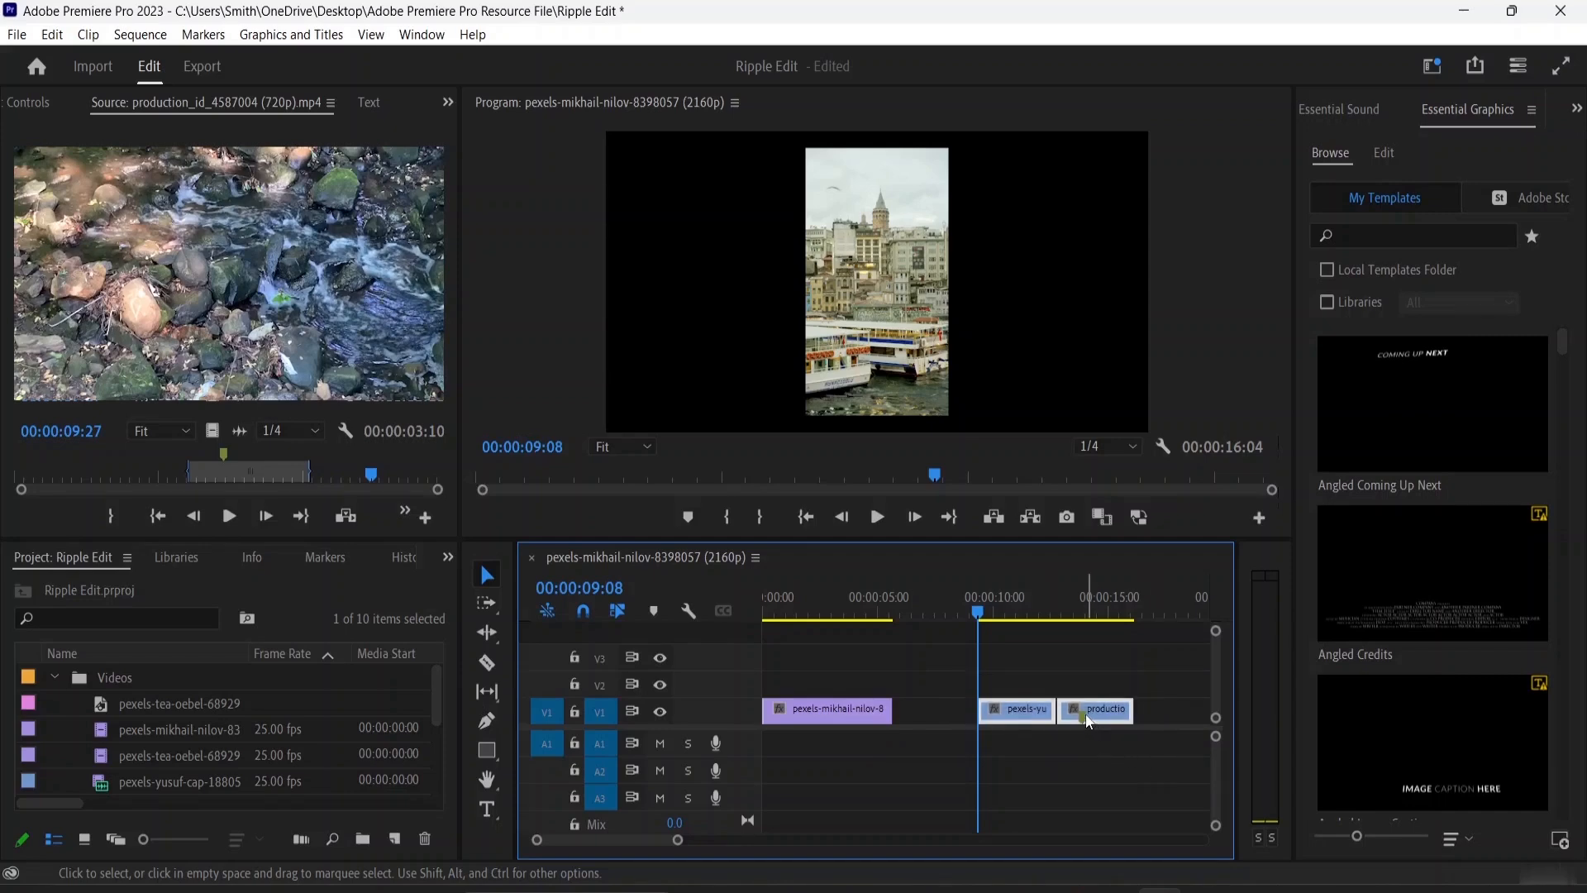
left_click_drag(1088, 722, 1005, 724)
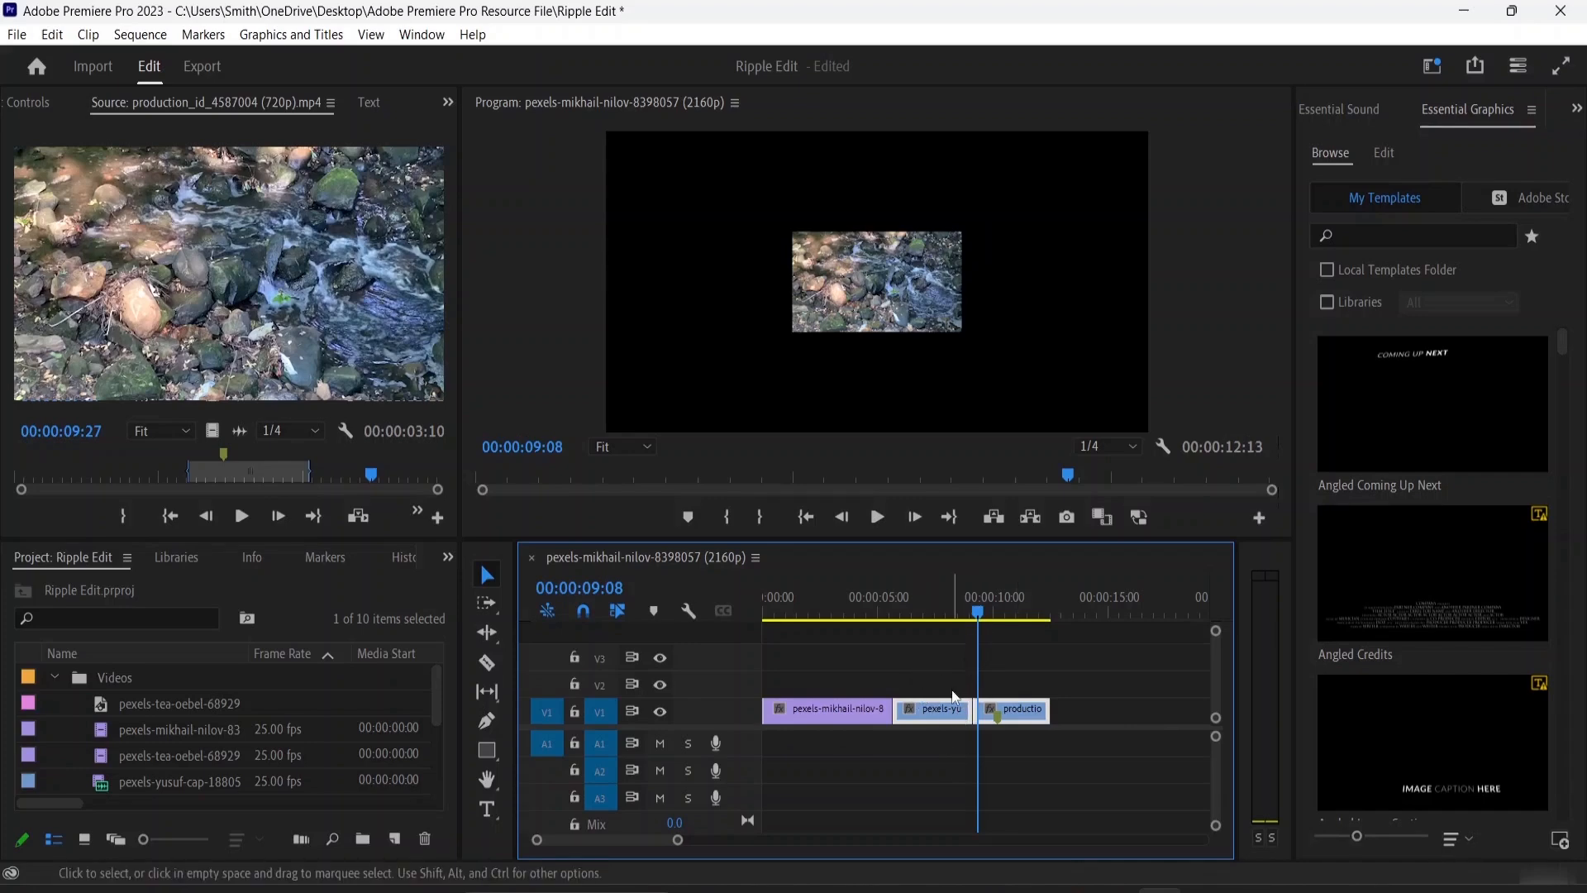
Shorten the end of the first V1 clip by about 2 seconds with the Ripple Edit tool
left_click(864, 721)
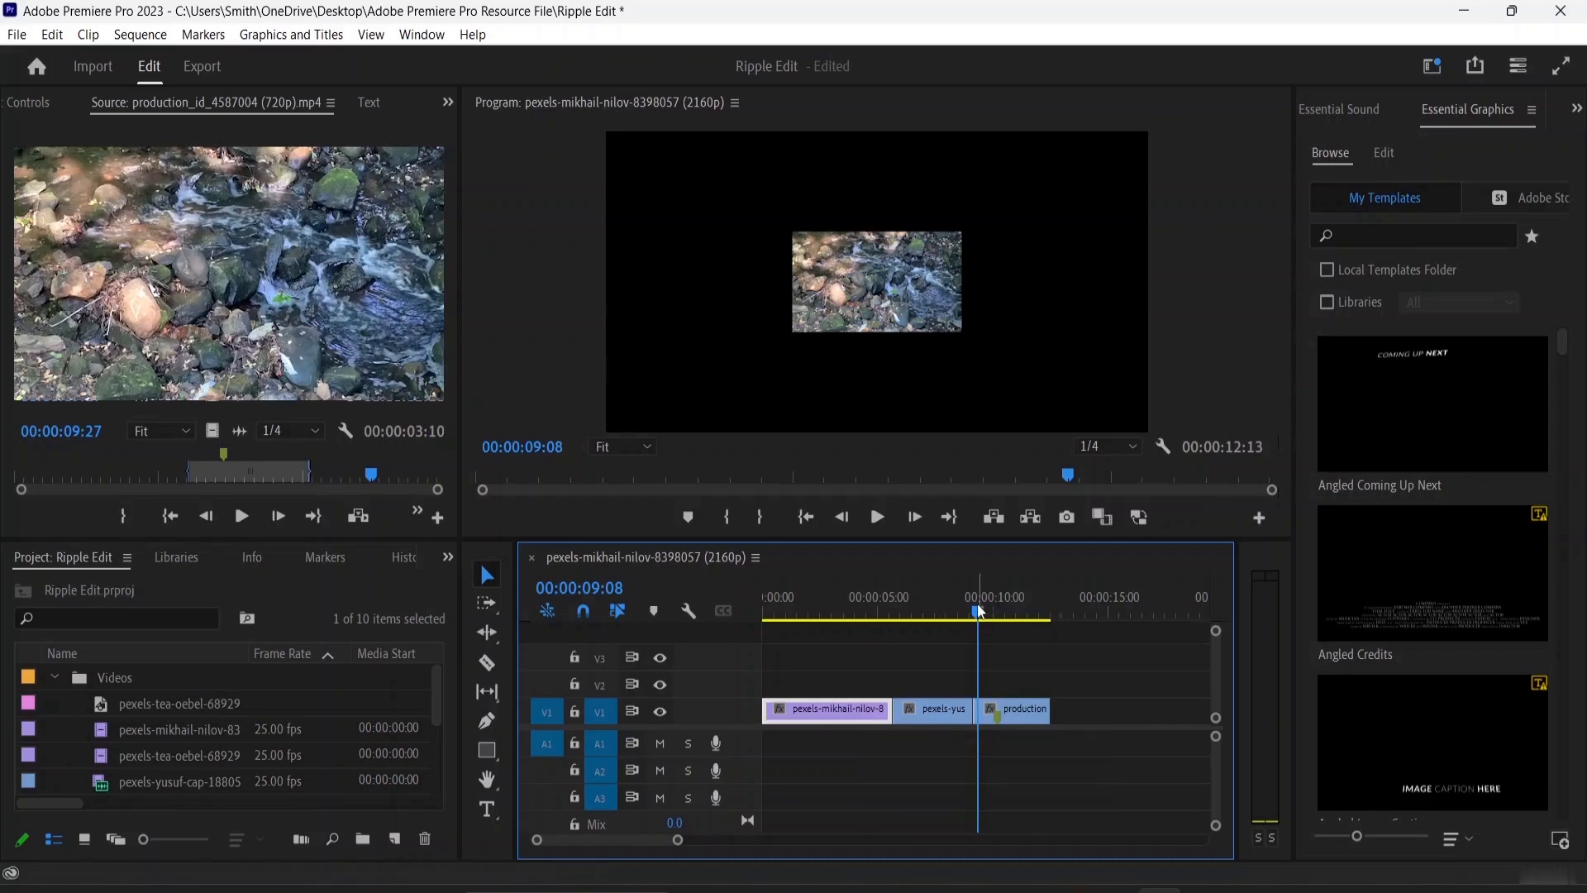
left_click_drag(977, 605, 807, 603)
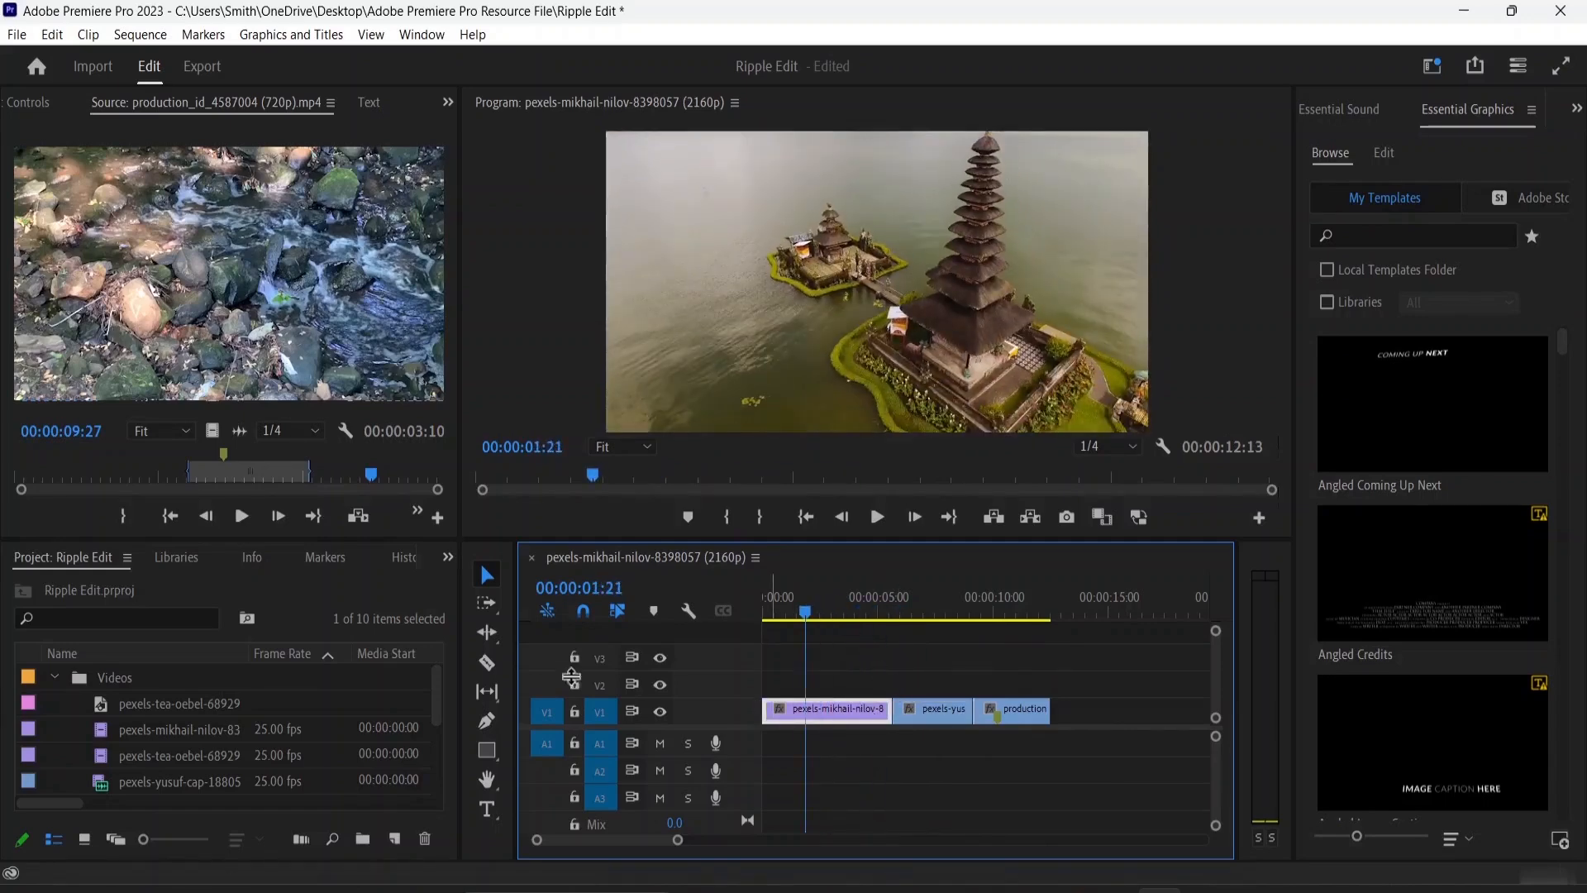
left_click(487, 633)
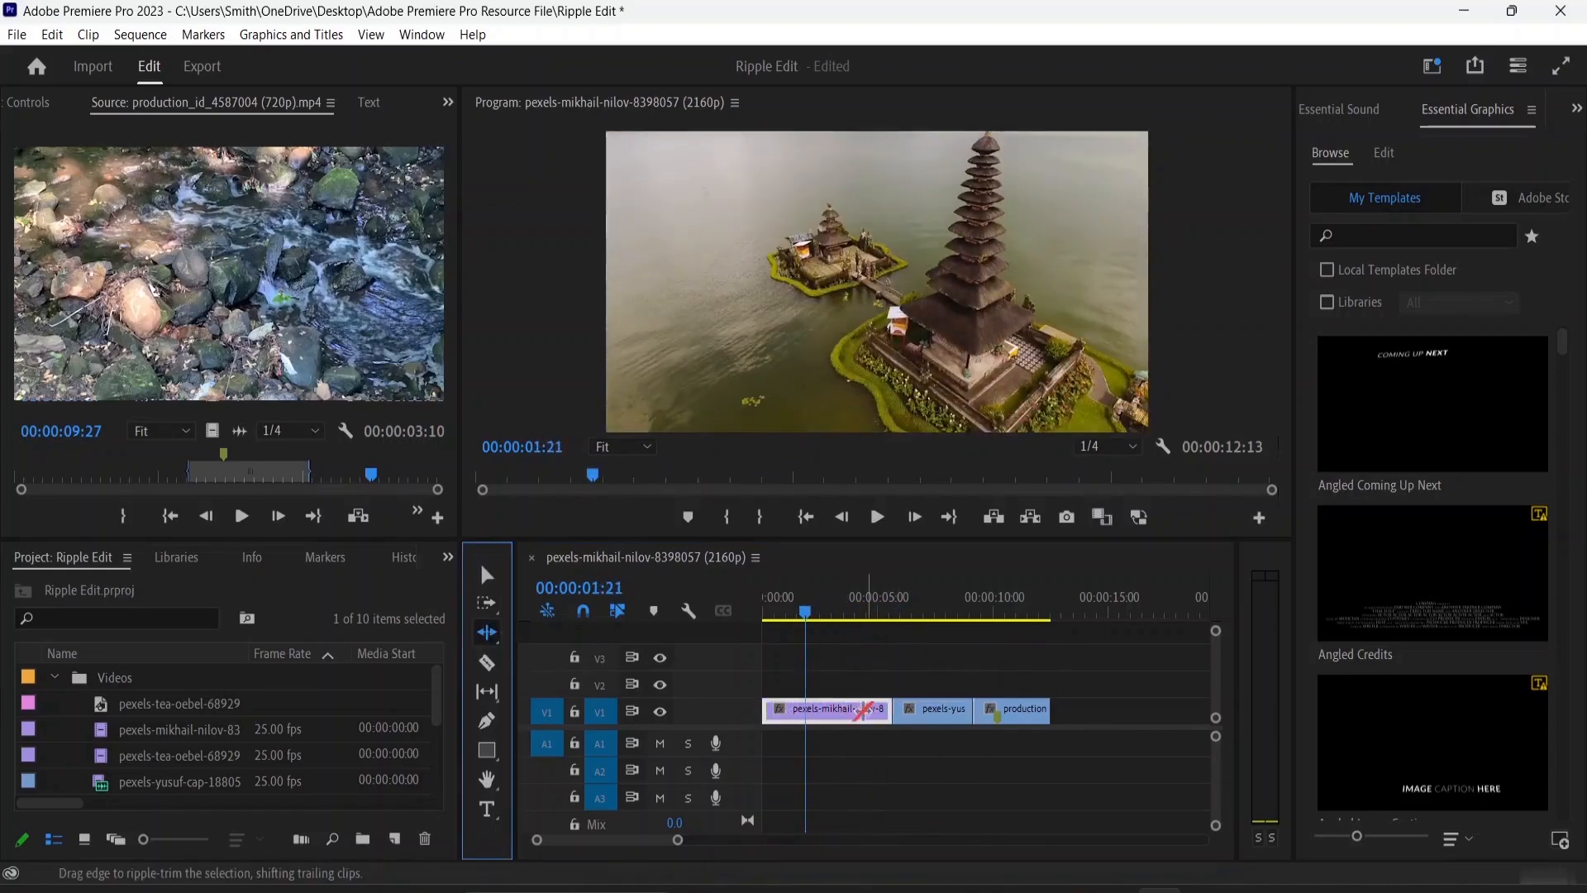
left_click_drag(891, 709, 847, 706)
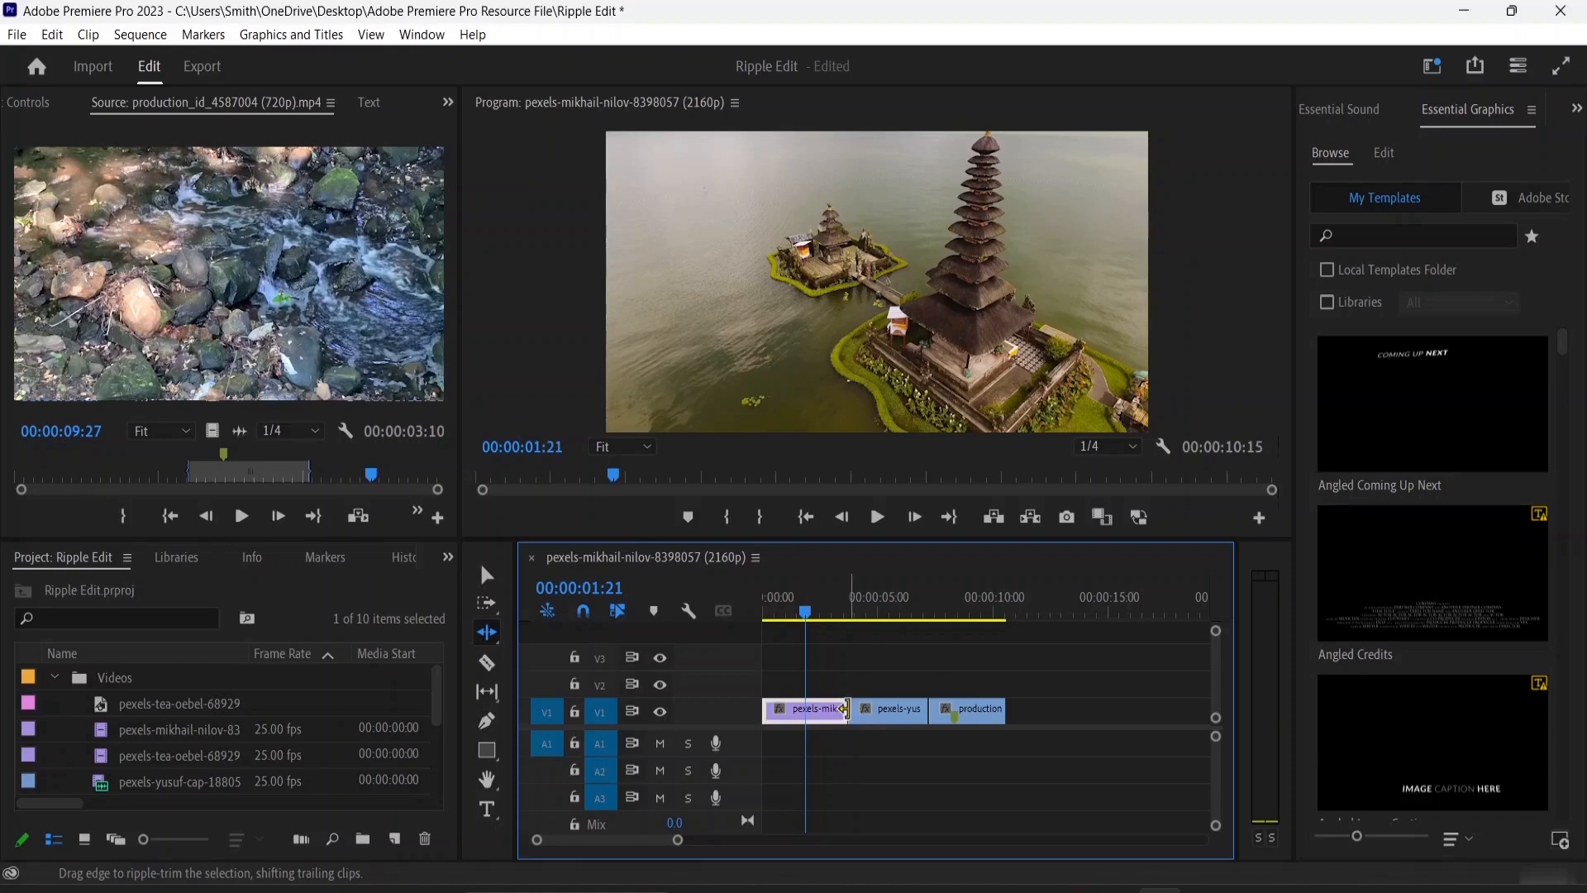
Ripple-trim about 19 frames off the start of the second V1 clip and about 18 frames off the end of the first
left_click_drag(849, 709, 866, 709)
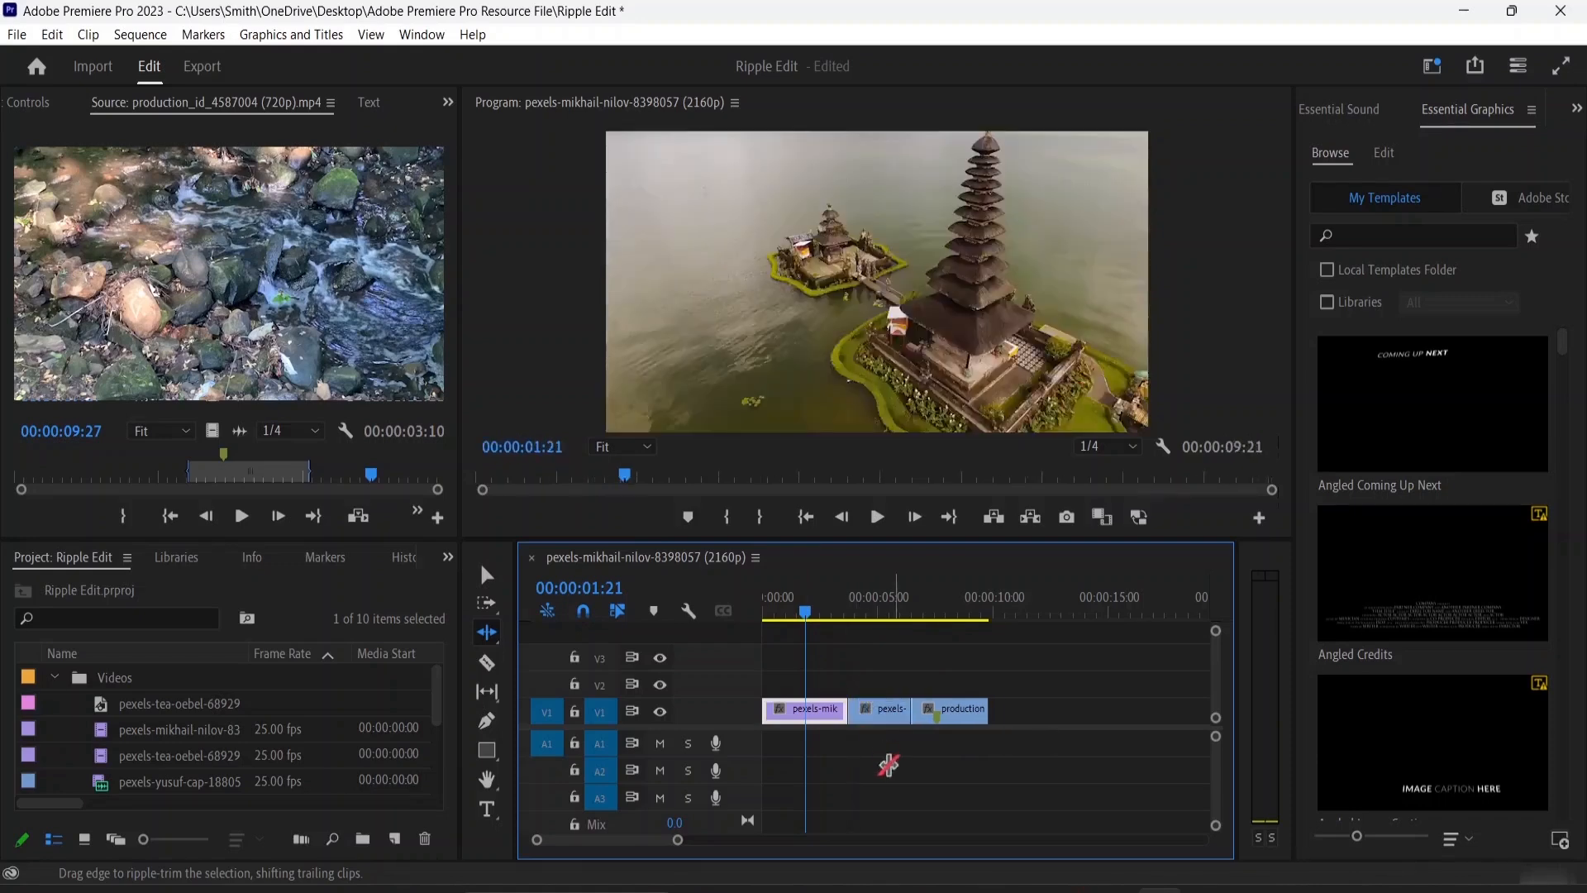
left_click_drag(806, 613, 986, 645)
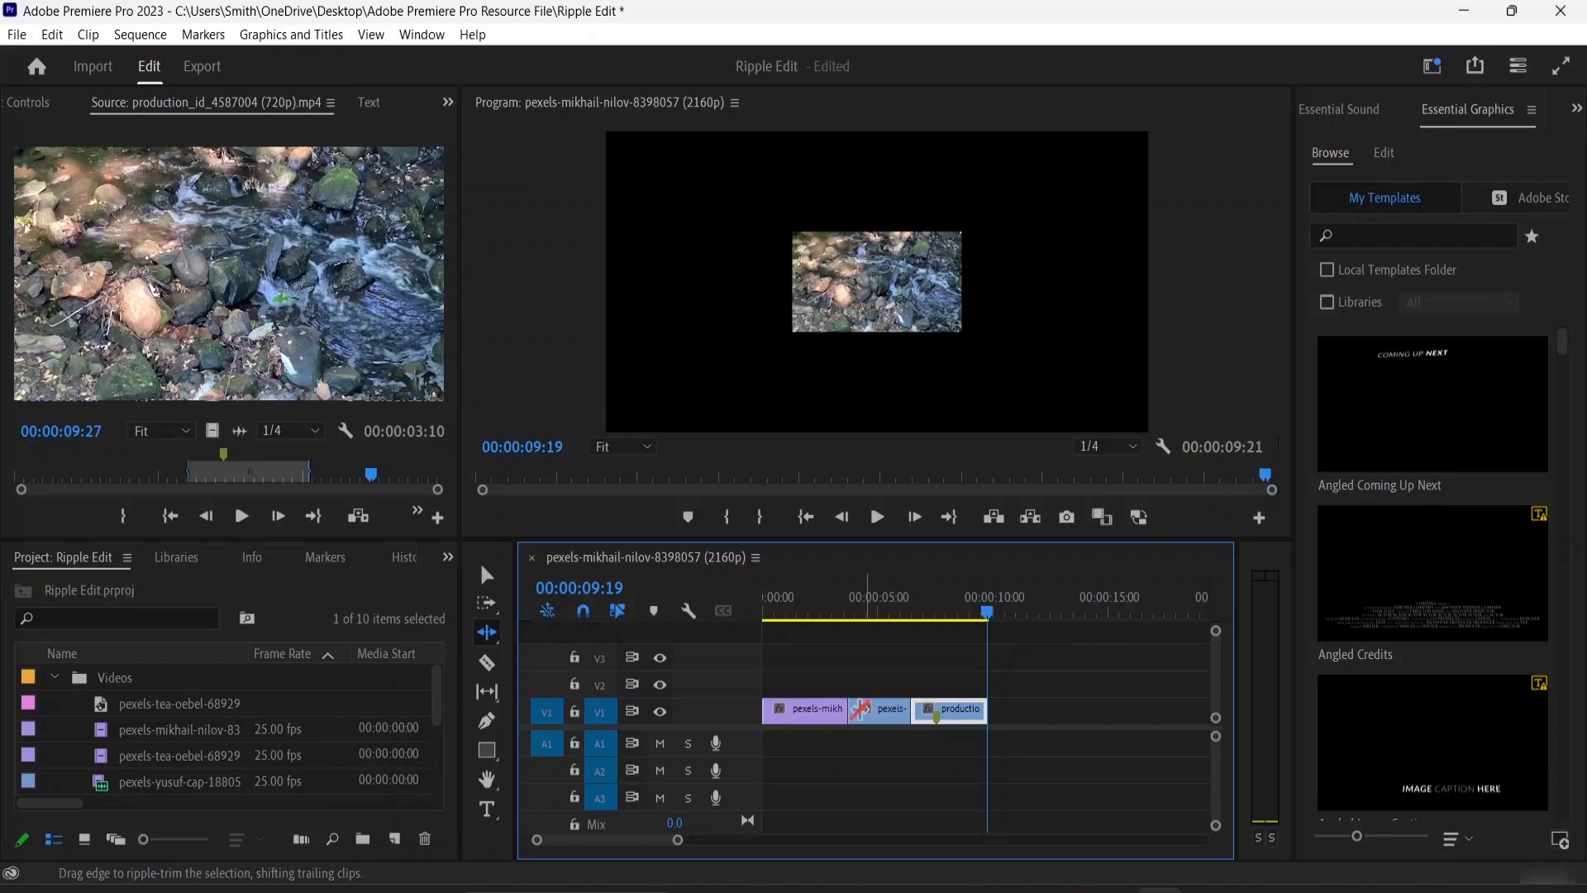
left_click_drag(843, 716, 825, 712)
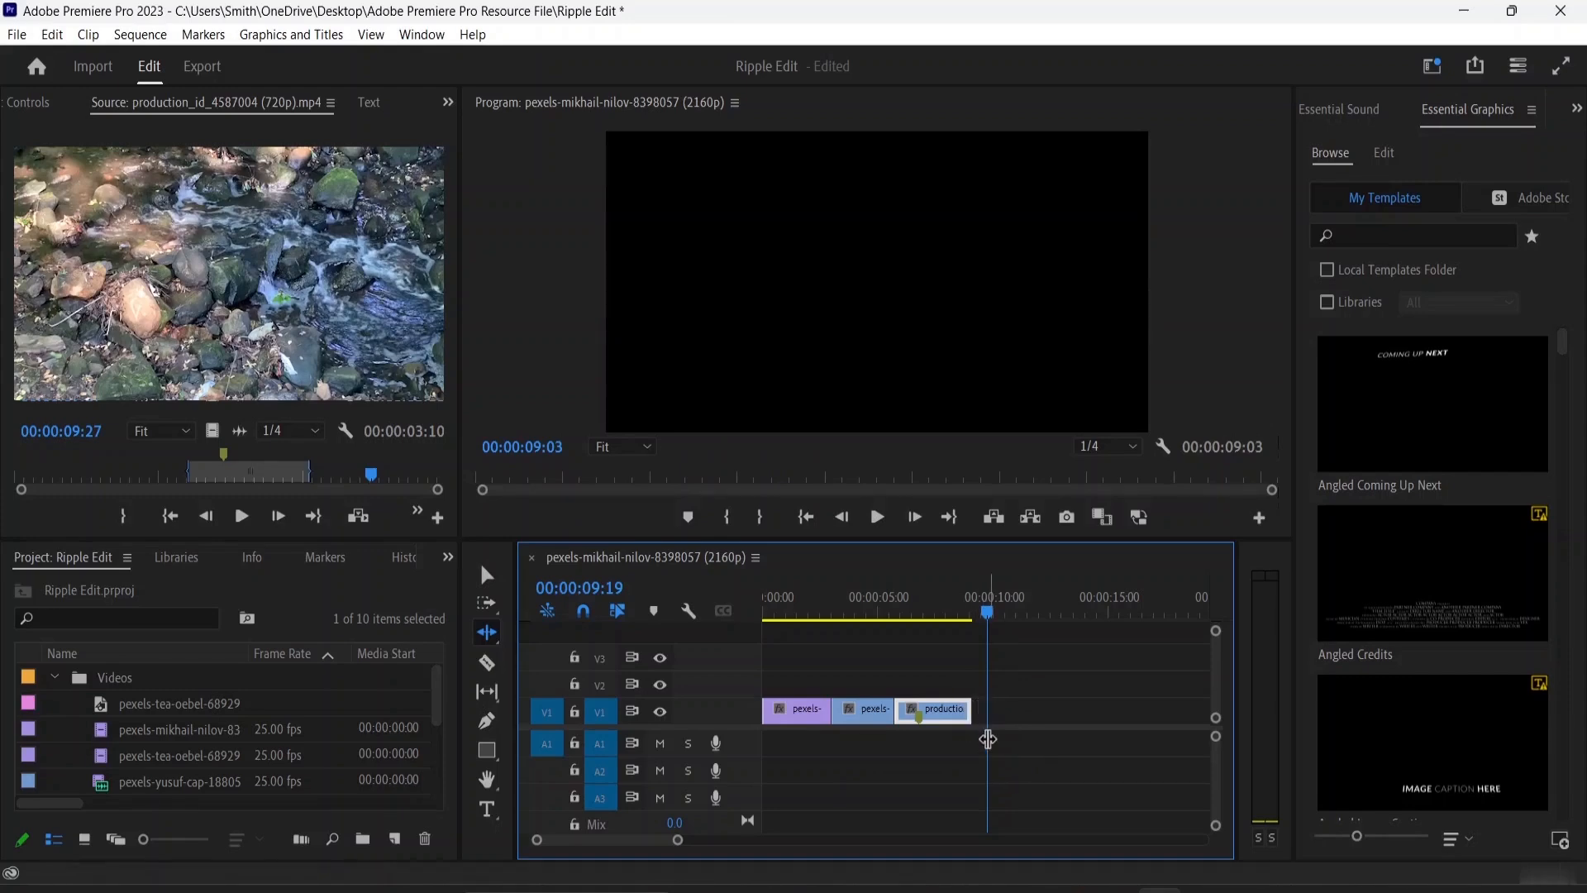
Scrub back through the shortened sequence and place the playhead at 00:00:01:16 over the first clip
left_click(986, 612)
left_click(859, 634)
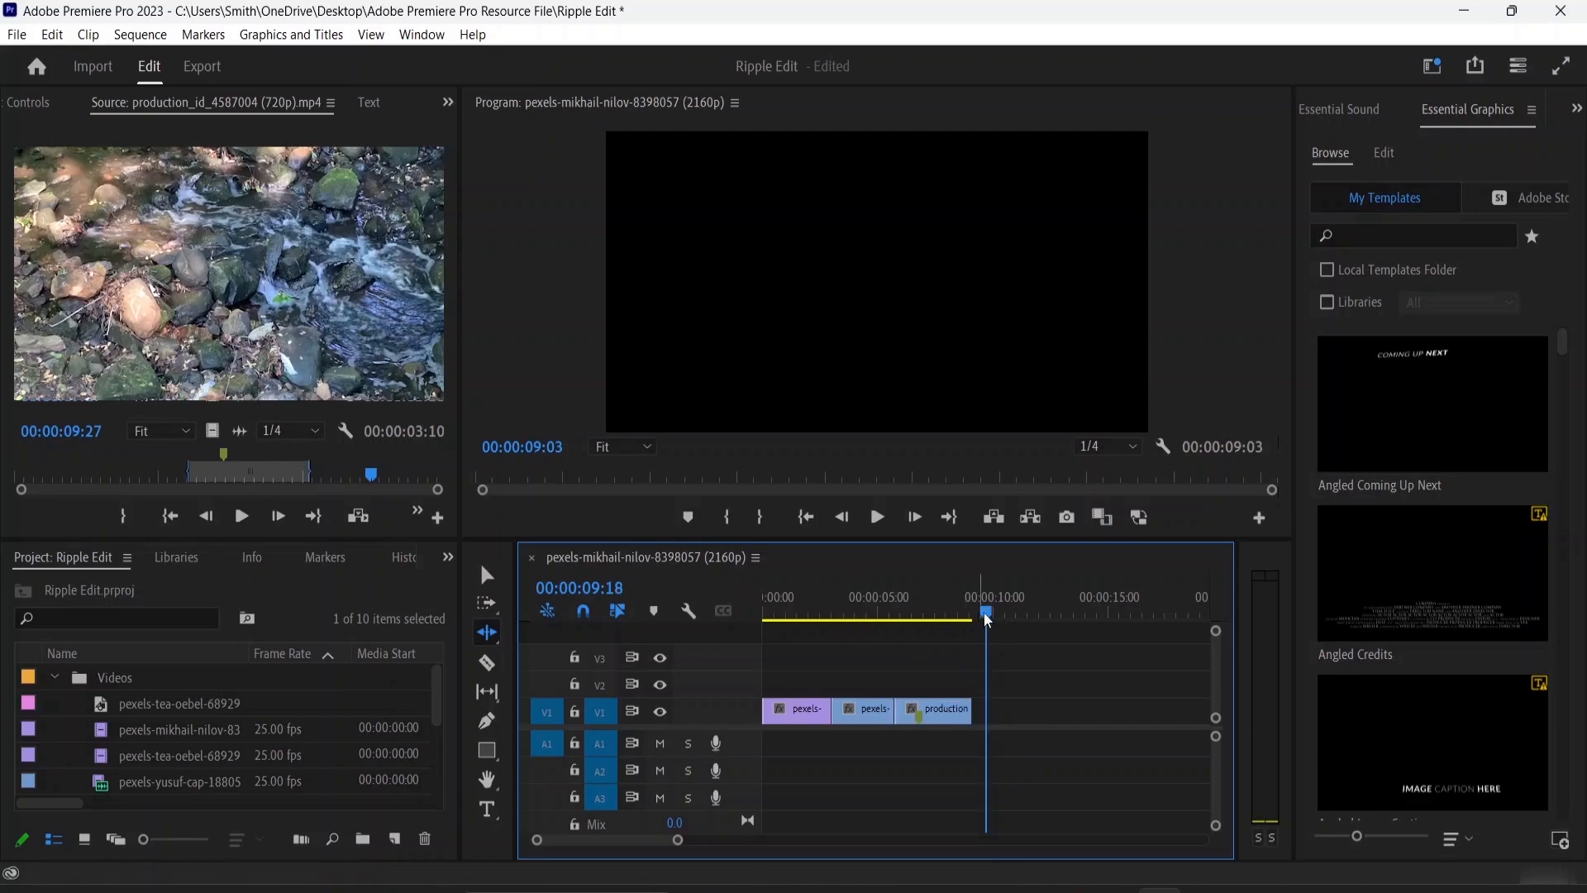
left_click(907, 616)
left_click_drag(907, 624, 800, 624)
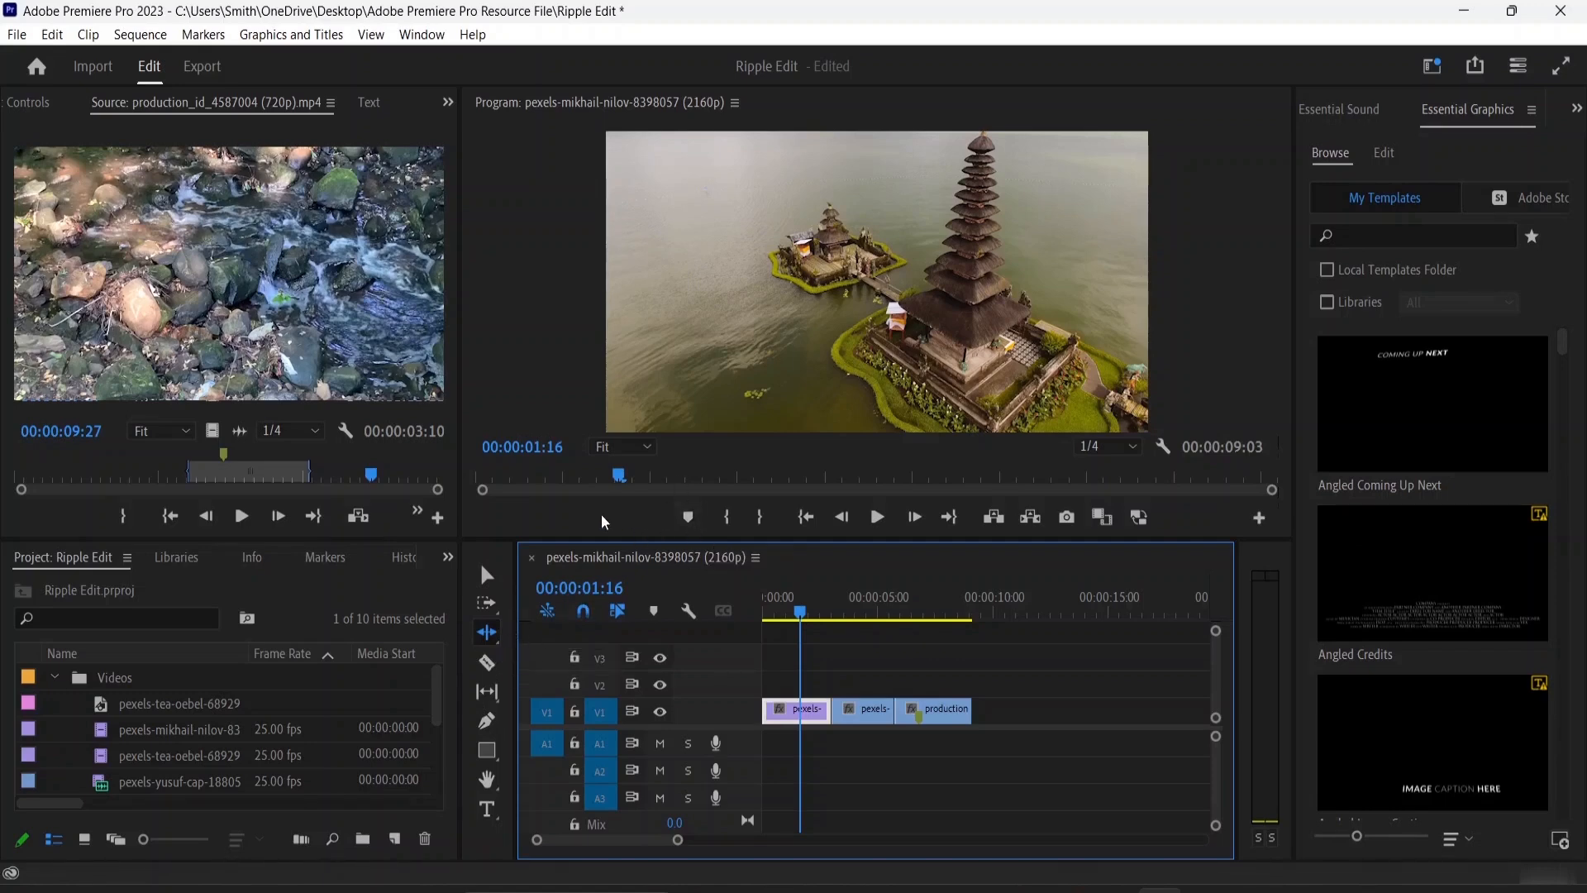
Activate the Rolling Edit tool and return to the Selection tool at the second V1 clip
key("n")
left_click(487, 577)
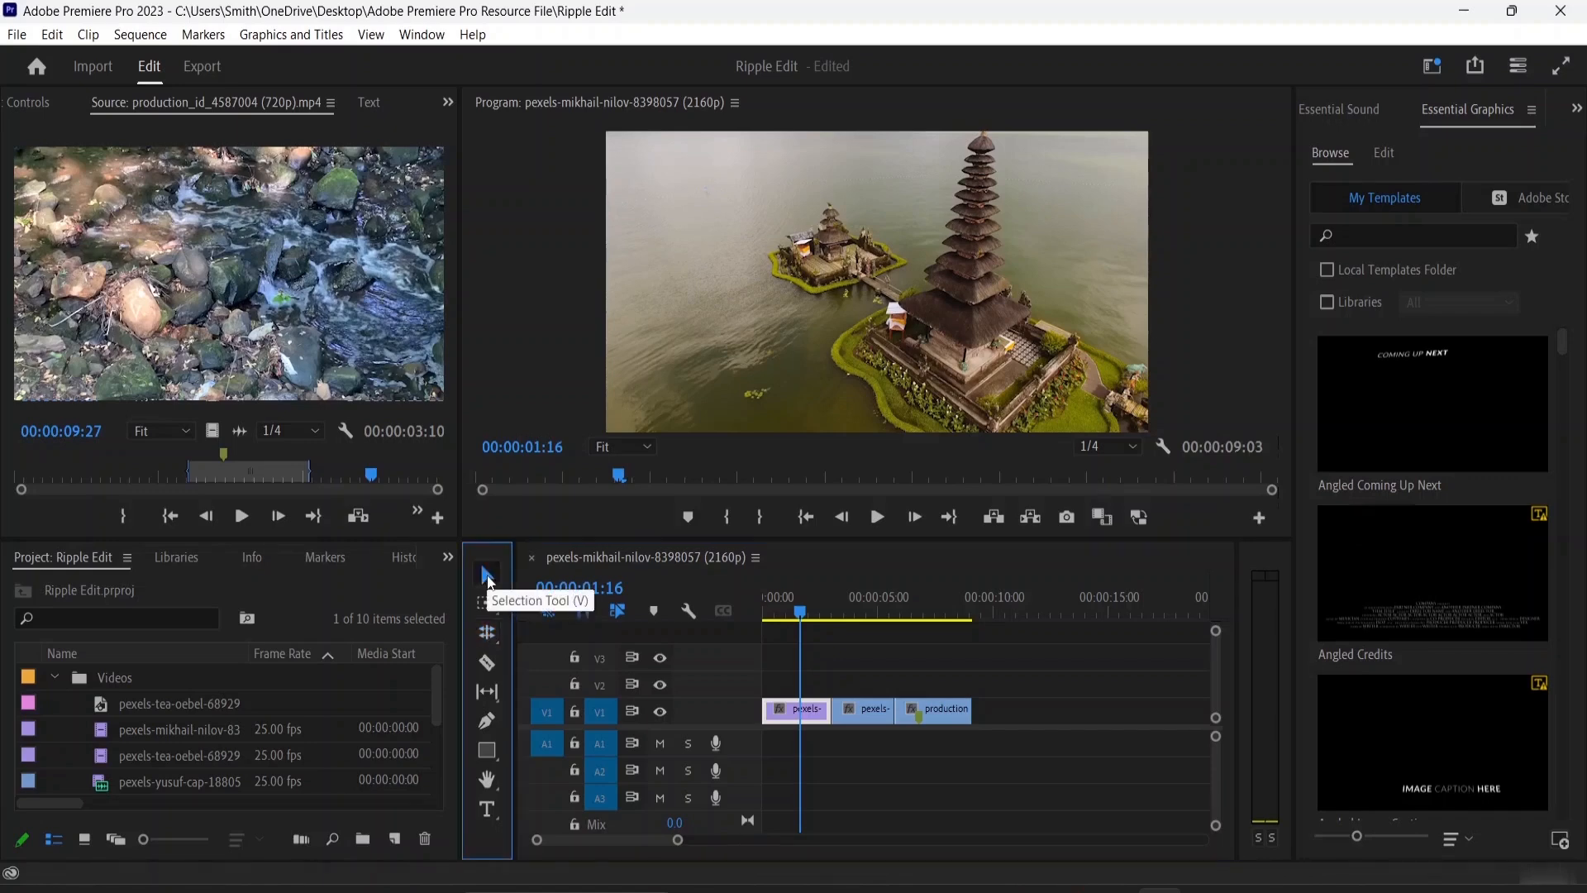
left_click_drag(858, 711, 875, 718)
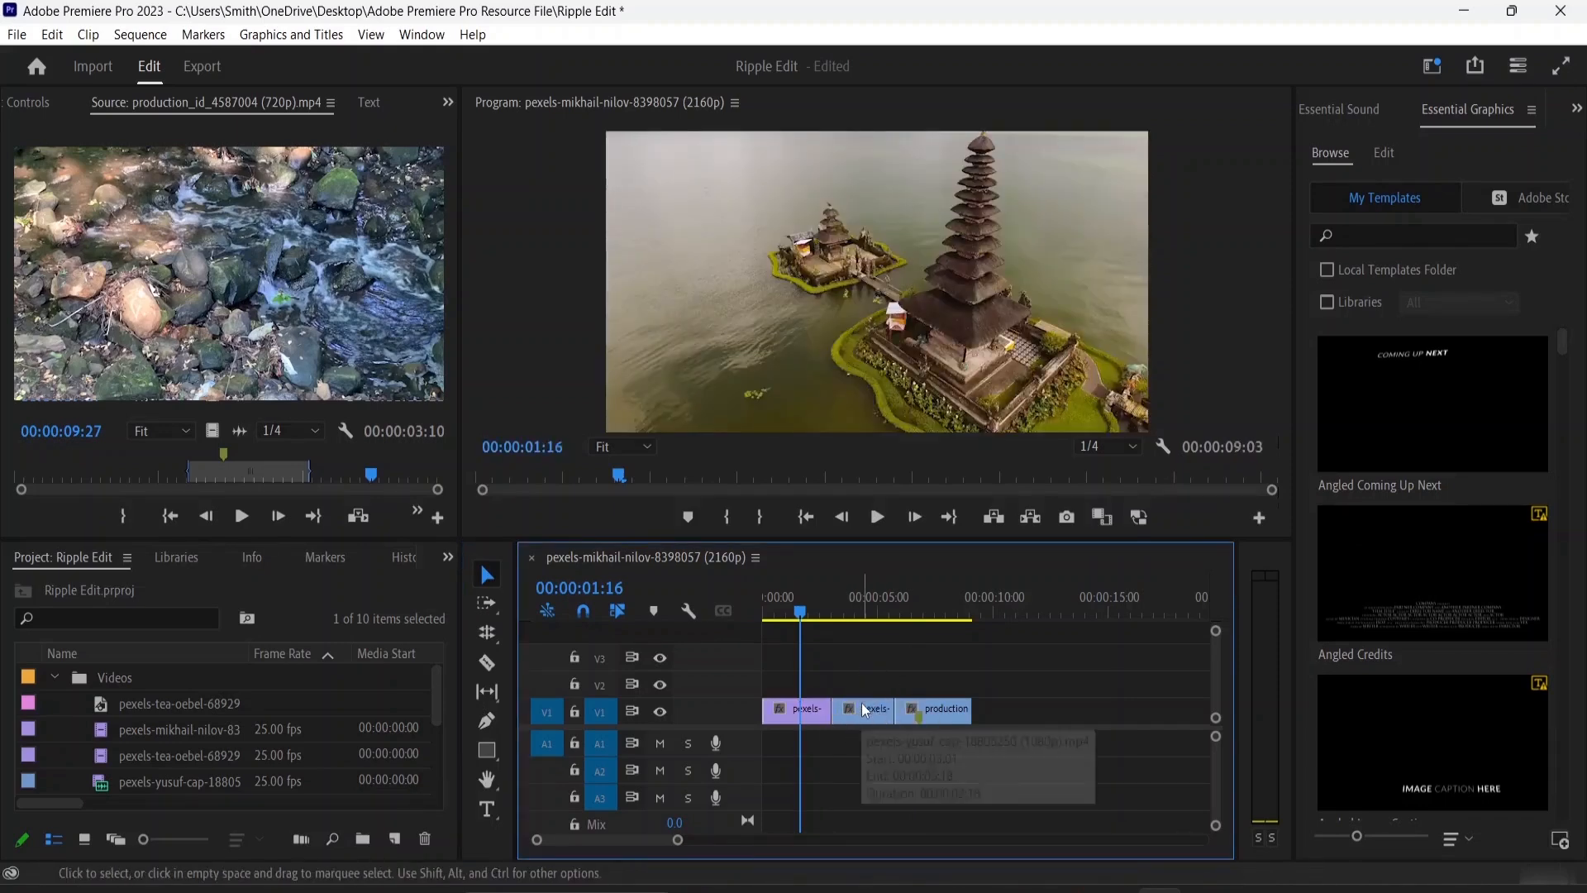
Load the second V1 clip into the source view and trim the end of the first clip back to the playhead at 00:00:01:16
key("equal")
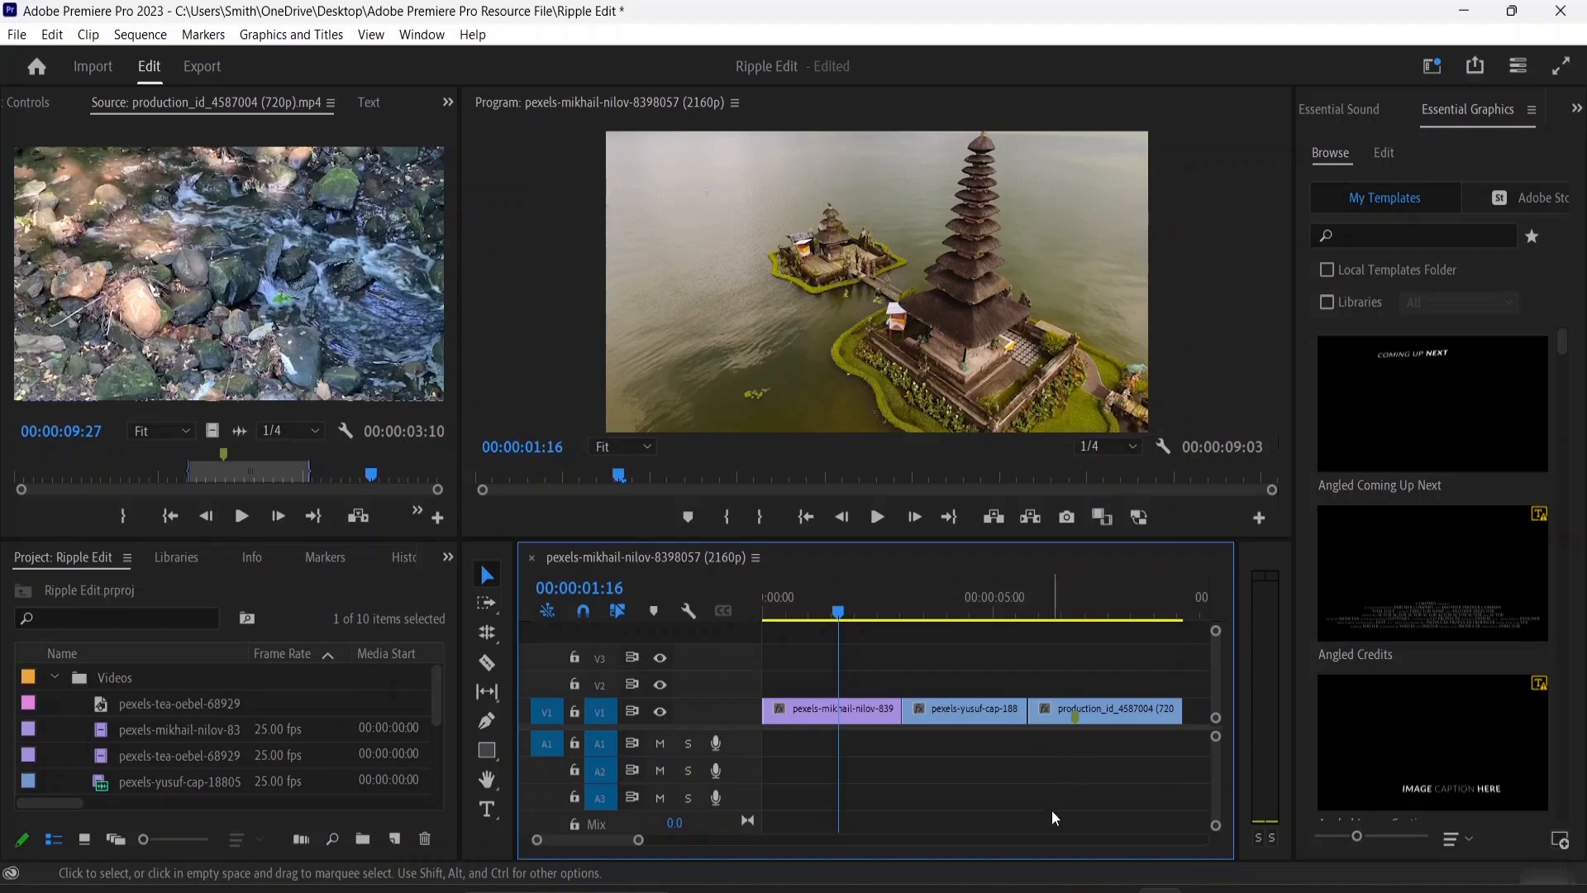
double_click(957, 712)
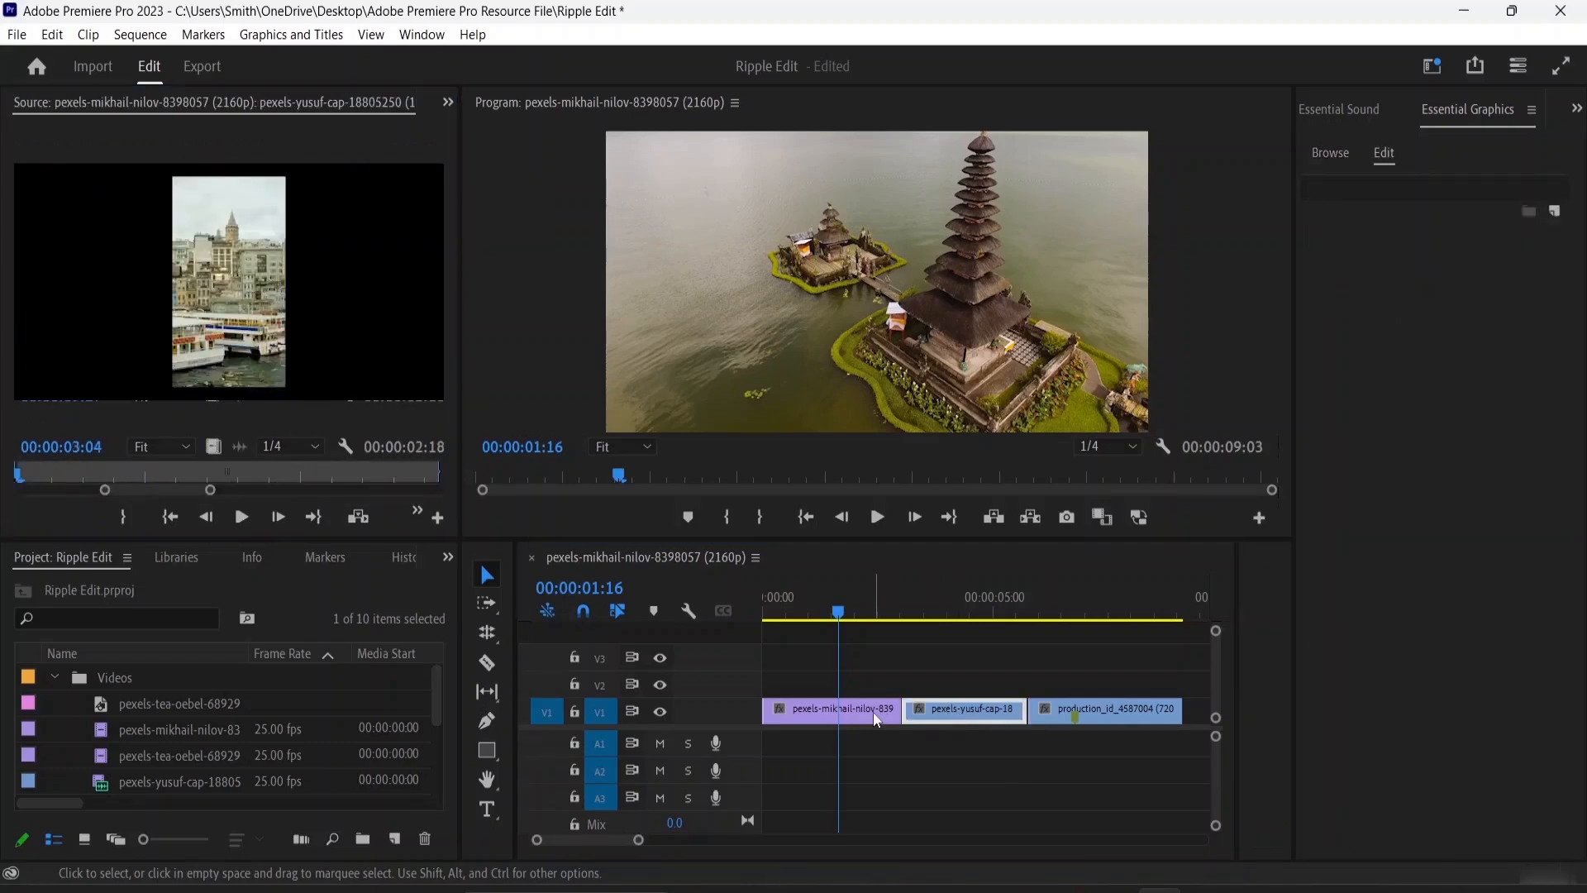
left_click(916, 719)
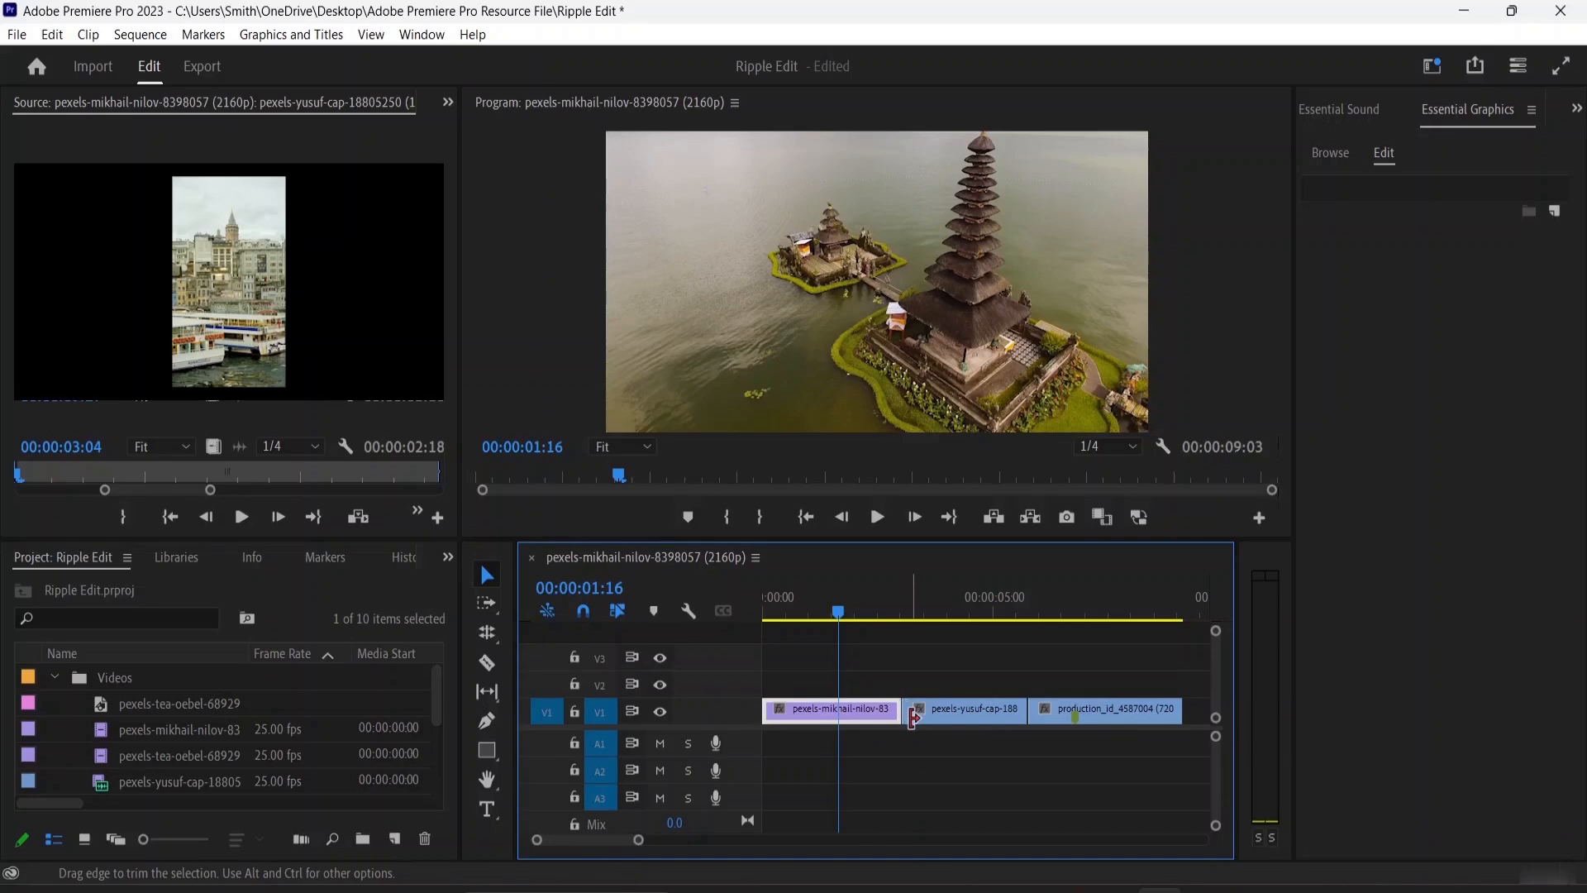
left_click_drag(906, 711, 837, 710)
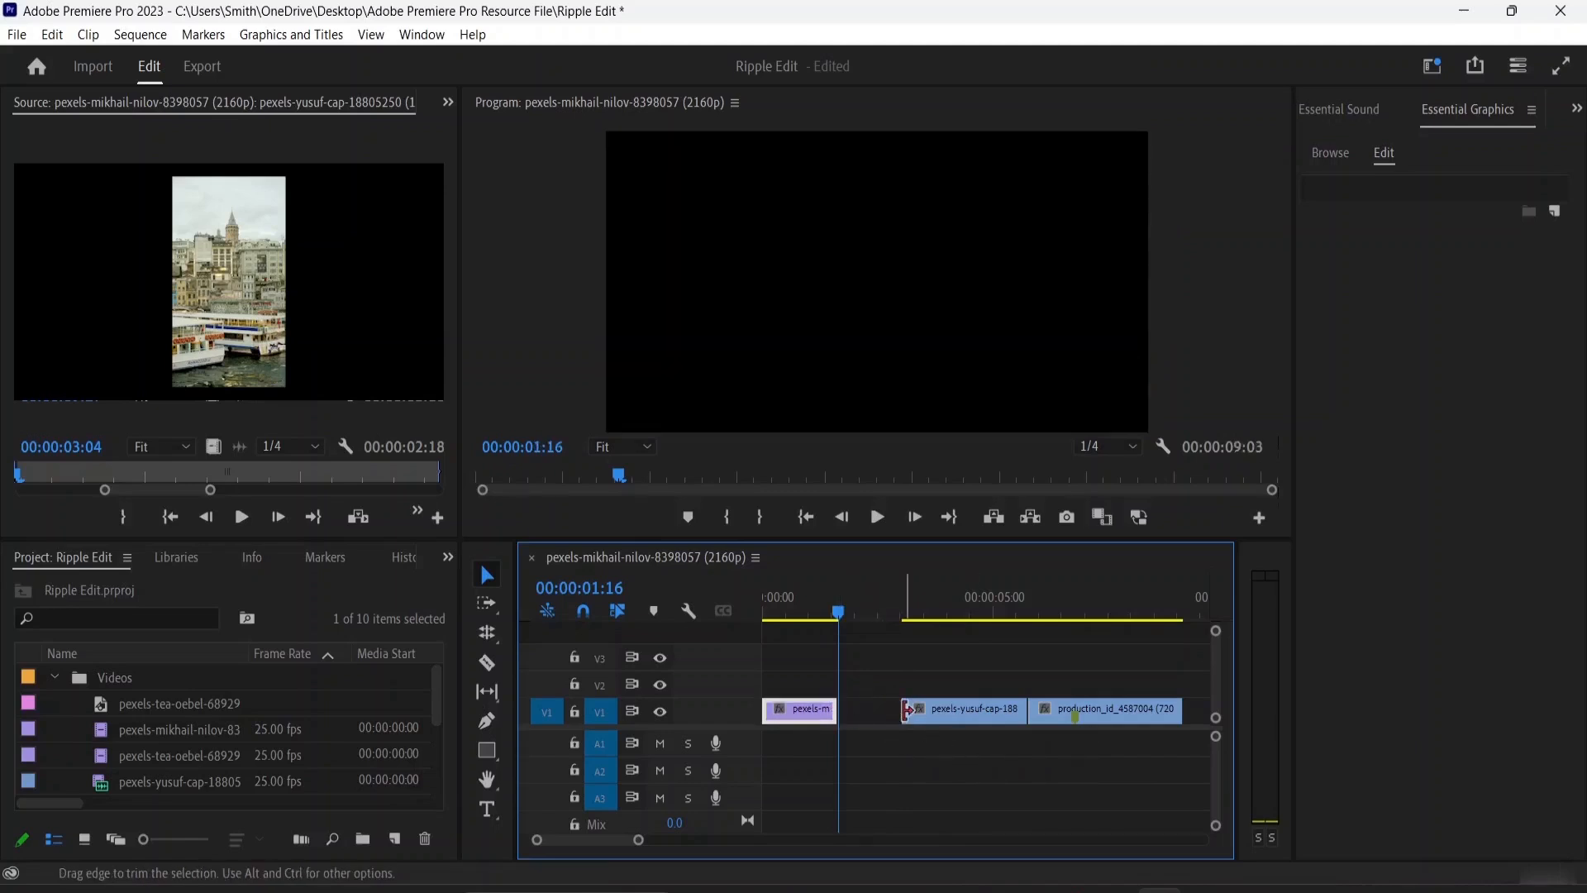
Extend the second V1 clip's start to the playhead, shorten that clip to 00:00:02:17 and close the gap so all three clips are adjacent
left_click_drag(905, 709, 837, 706)
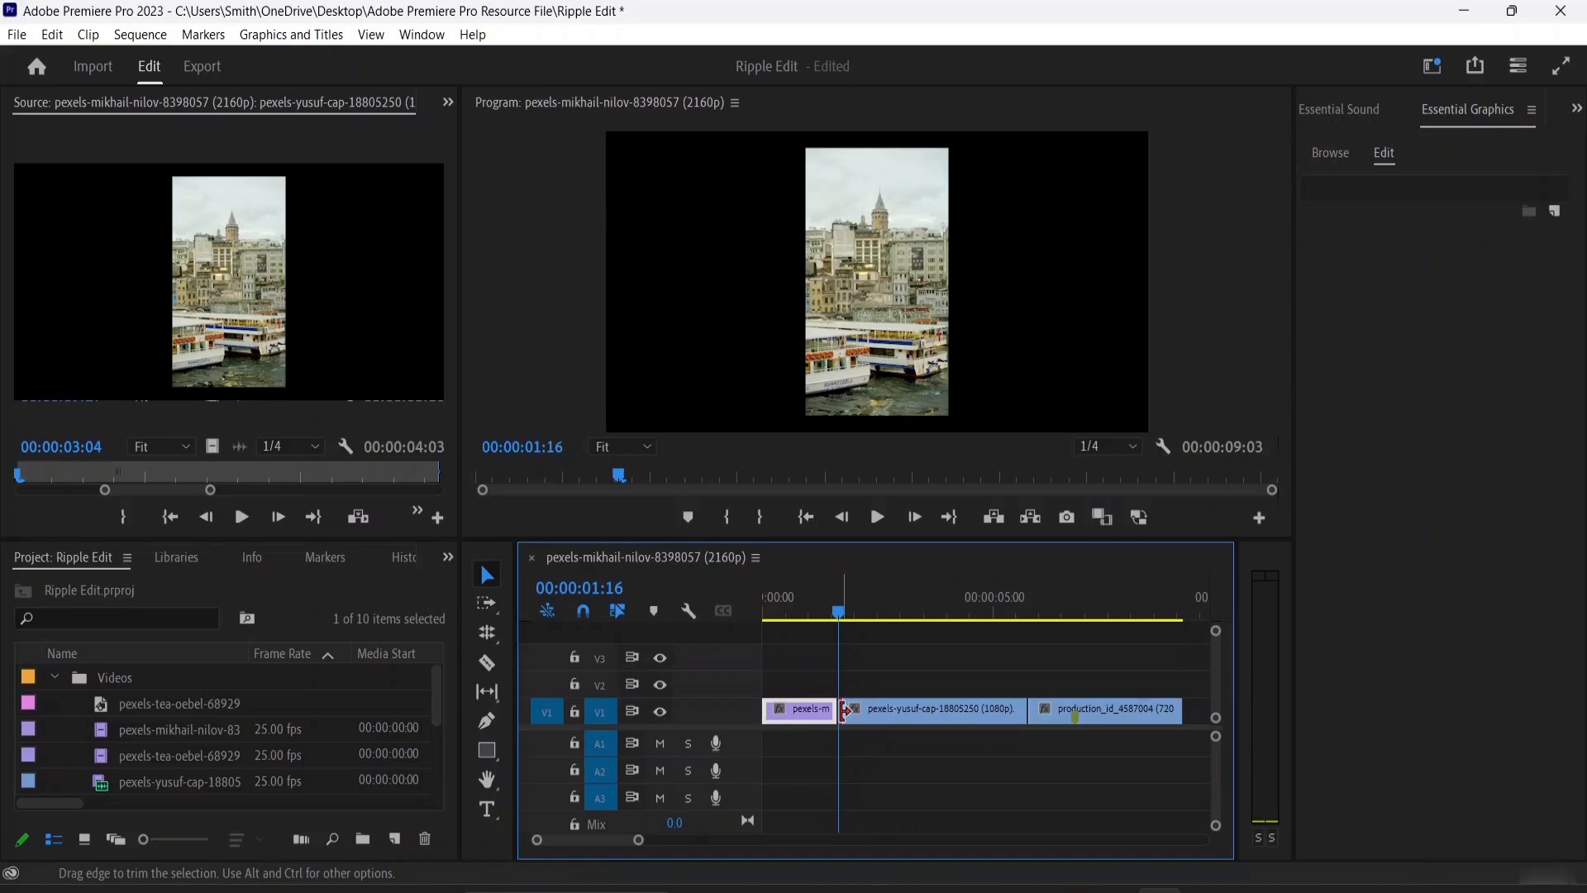
left_click_drag(845, 711, 1008, 721)
left_click(972, 667)
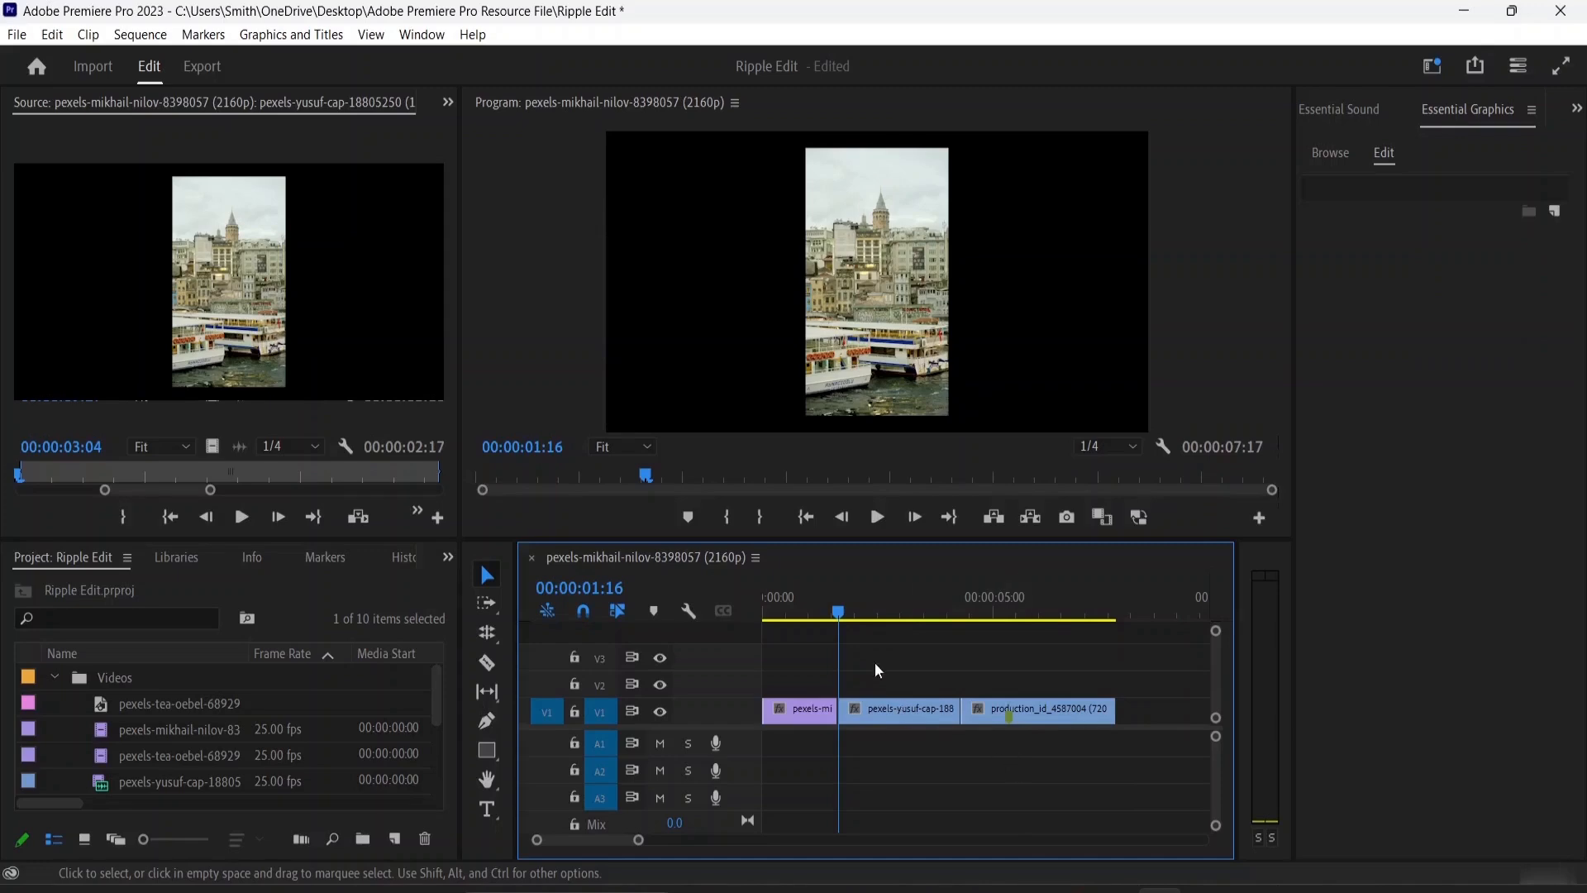
From the sequence start, use Rolling Edit on the first cut to make the second clip 00:00:03:03 long, and roll it forward to leave 00:00:01:21
left_click_drag(838, 612, 739, 625)
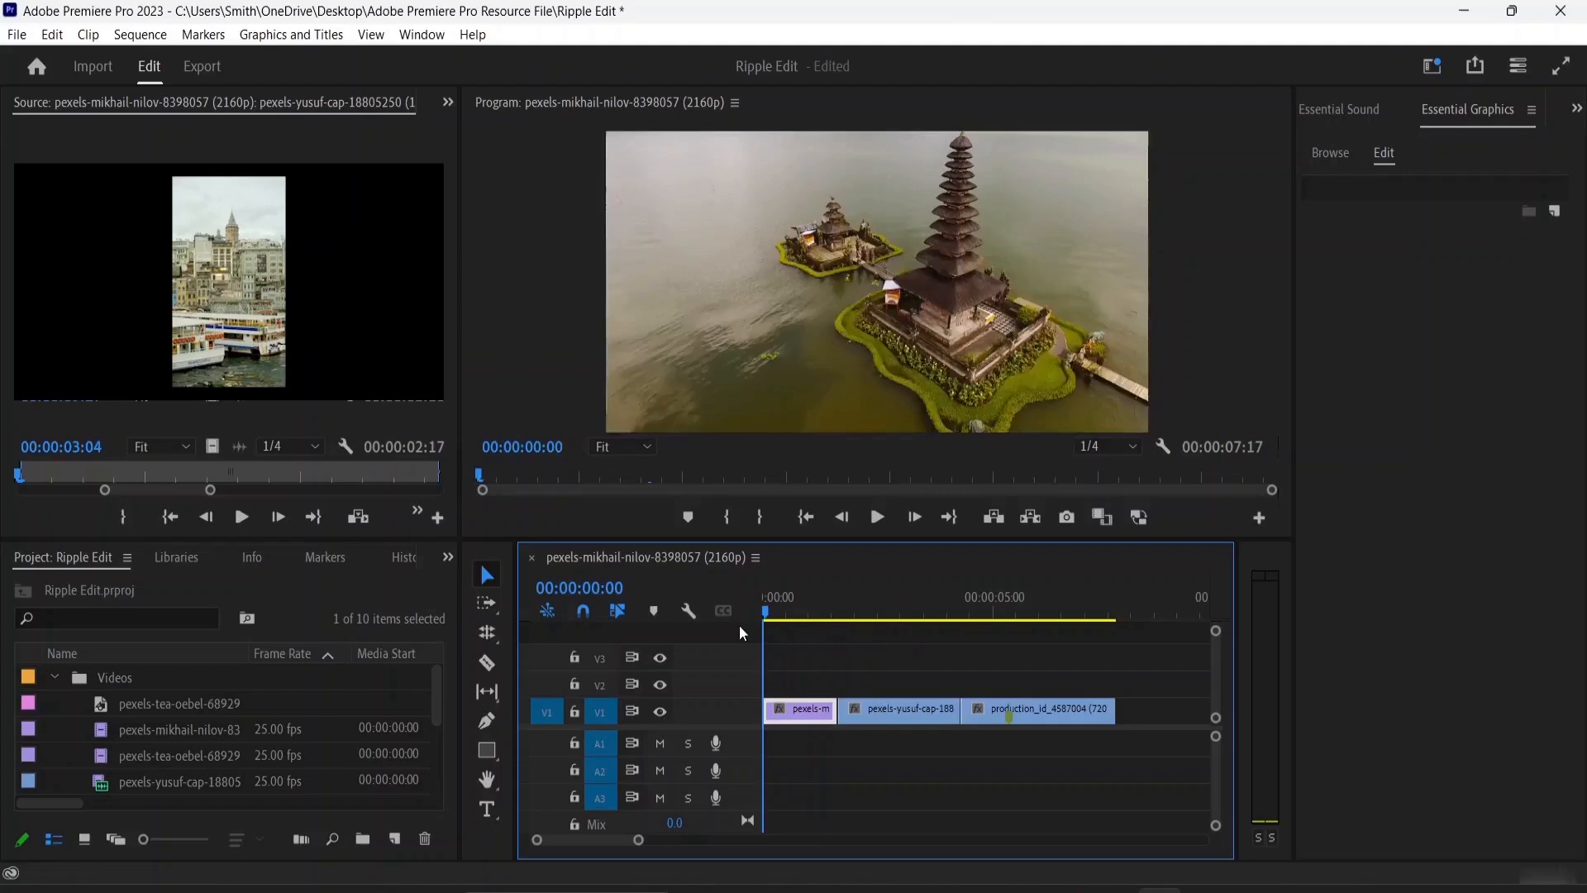
left_click(488, 634)
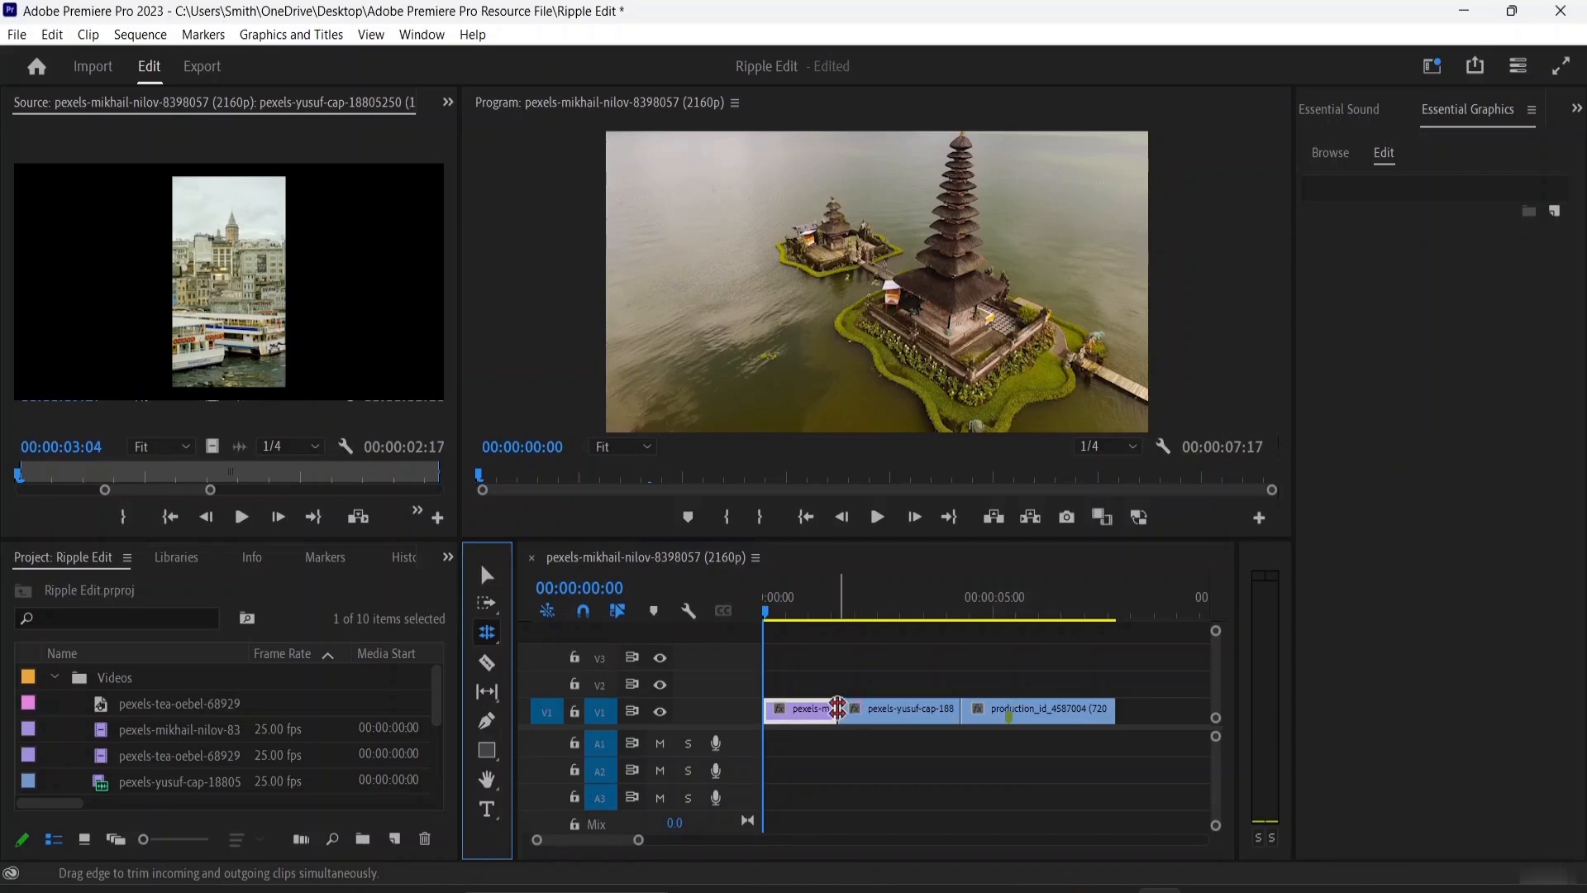
left_click_drag(838, 708, 818, 706)
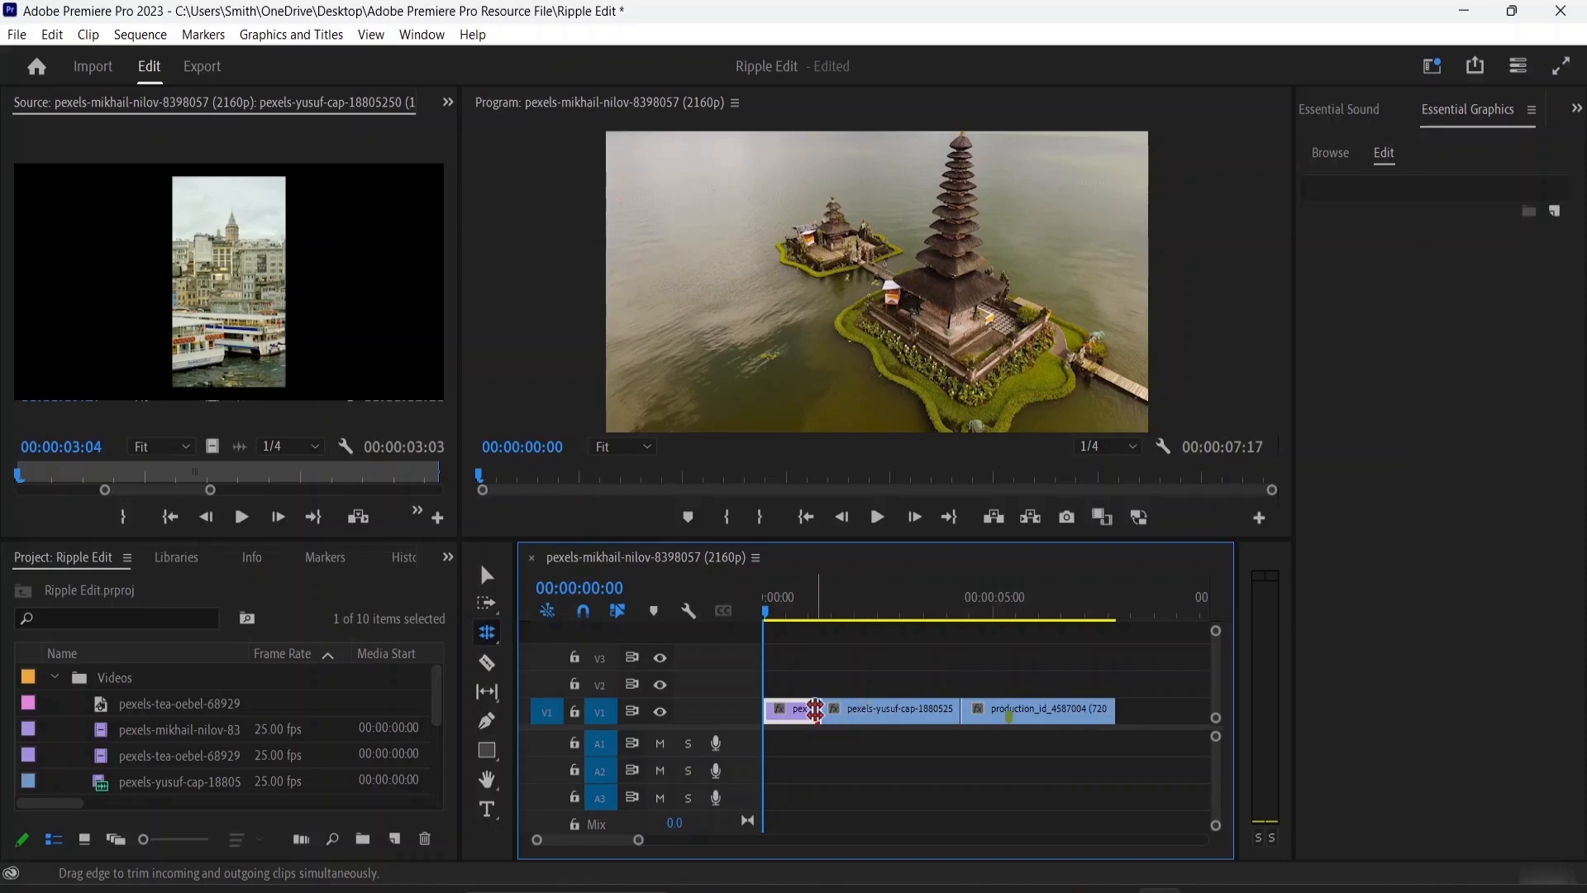
left_click_drag(816, 710, 876, 709)
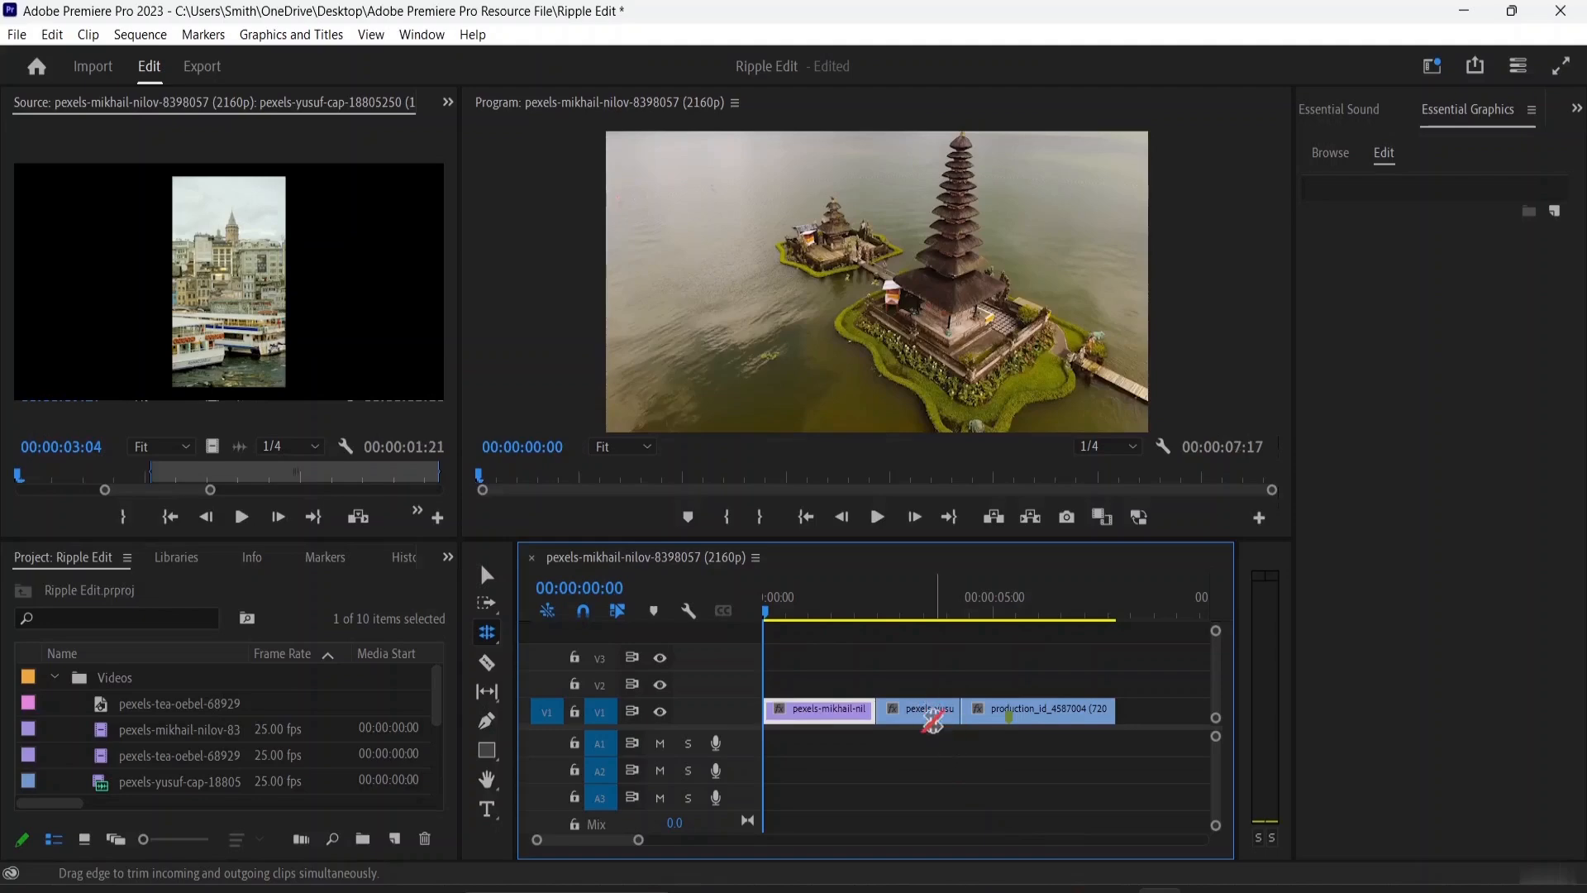
With the playhead at the sequence end, roll the first cut until the second clip lasts 00:00:01:12, and the second cut until it lasts 00:00:02:07
left_click_drag(770, 613, 1121, 650)
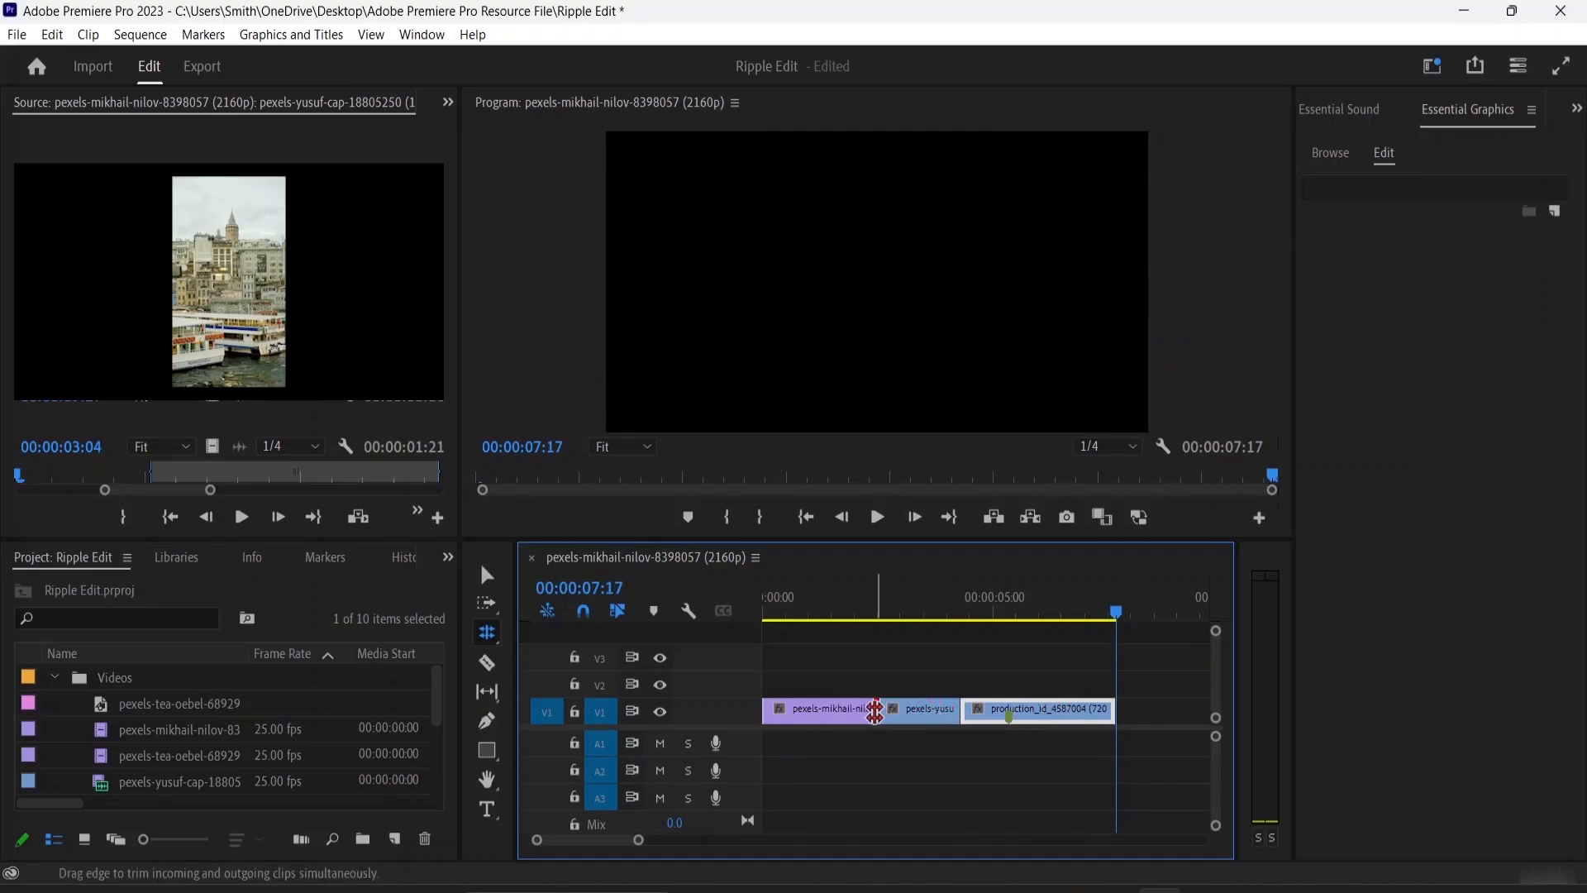
left_click_drag(879, 711, 849, 706)
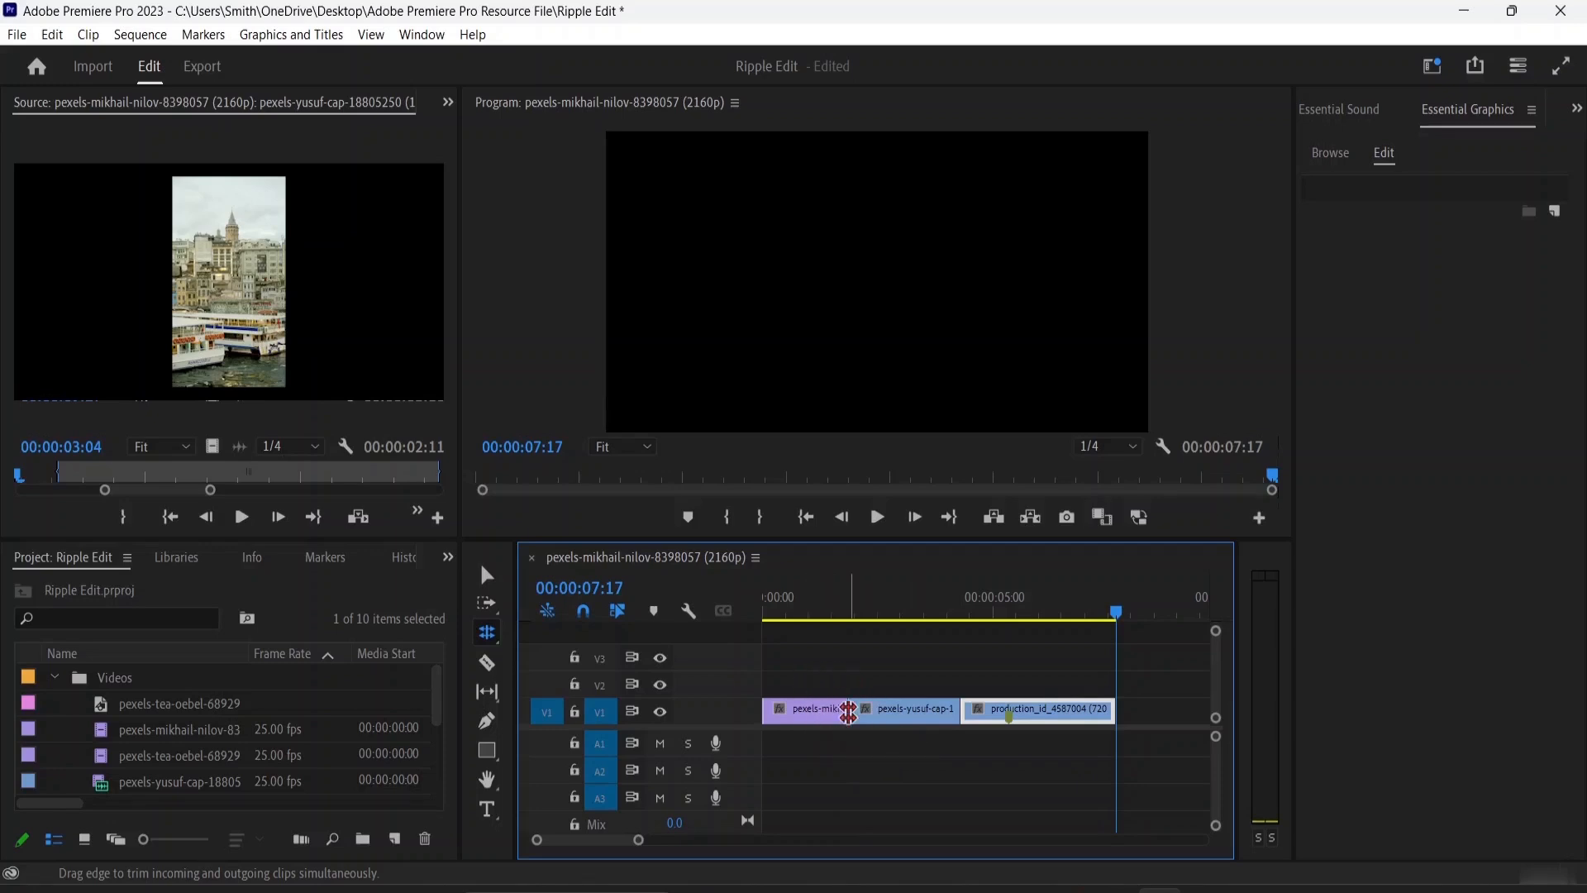
left_click_drag(849, 711, 893, 710)
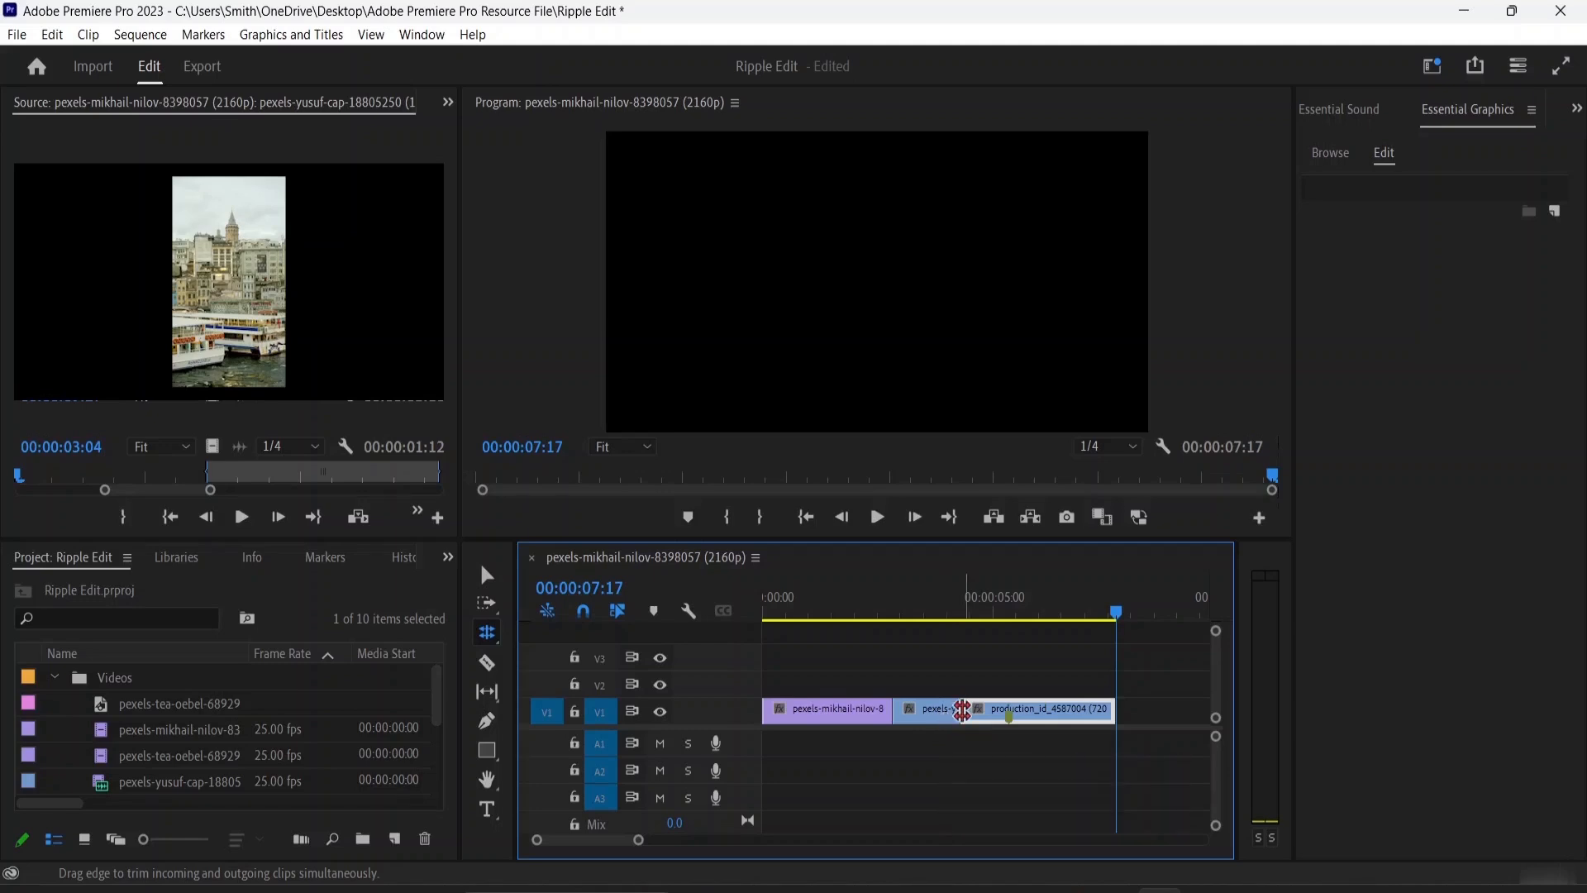
left_click_drag(966, 711, 998, 712)
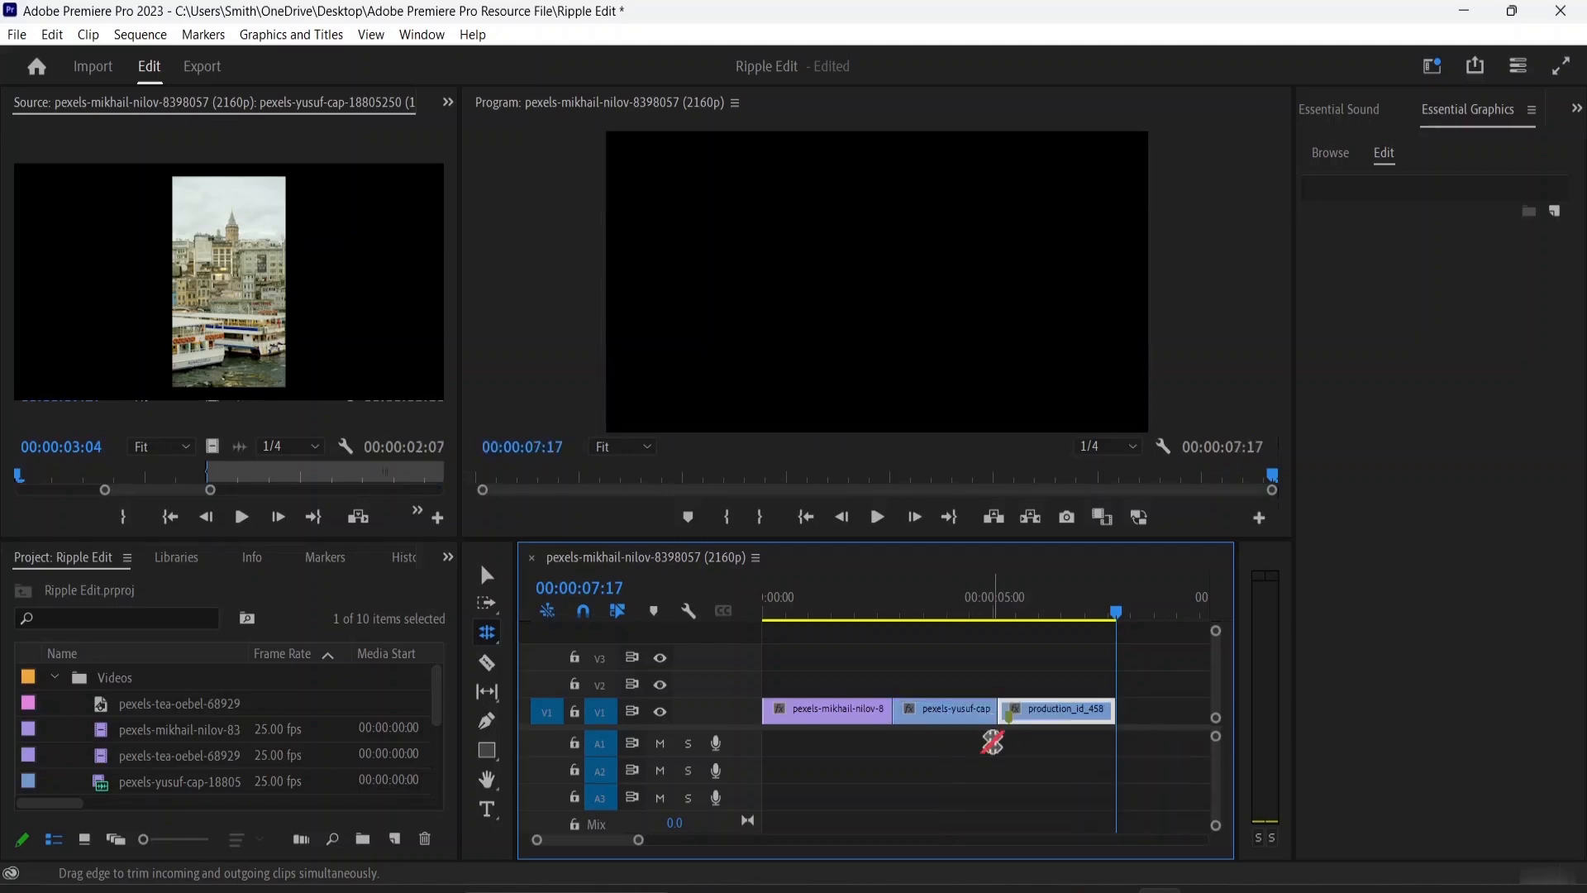